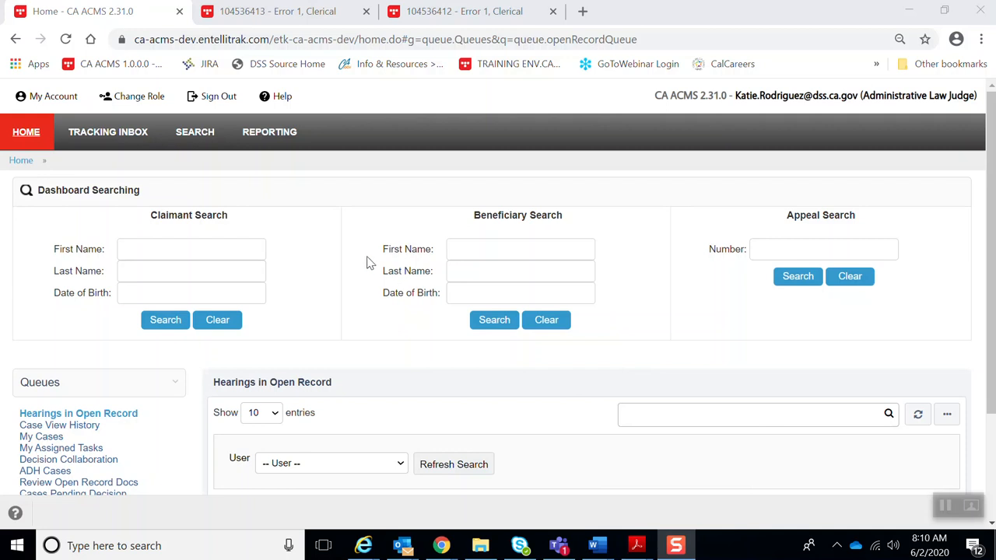
- Switch to the closed appeal's tab and list its decisions, showing the released Grant decision
click(299, 18)
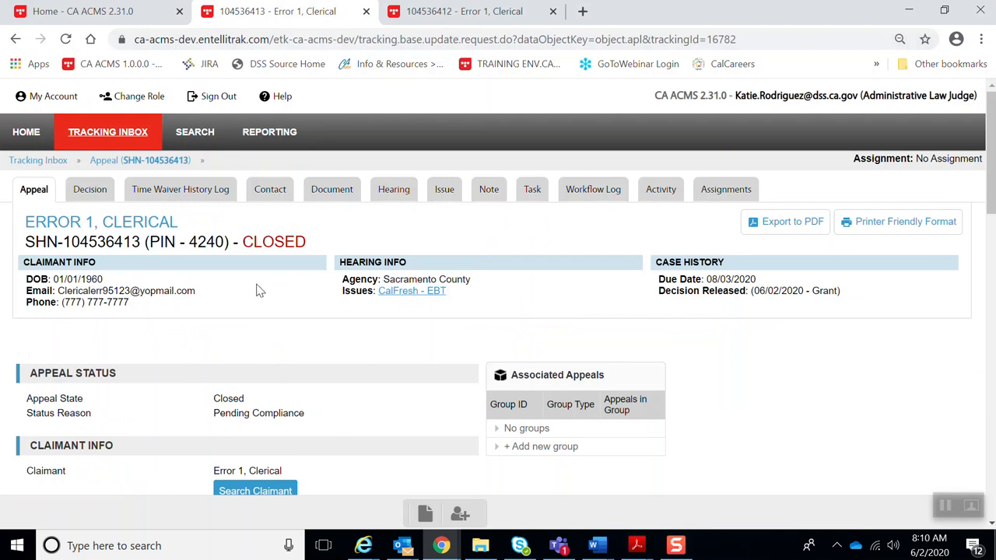
drag(63, 242, 141, 242)
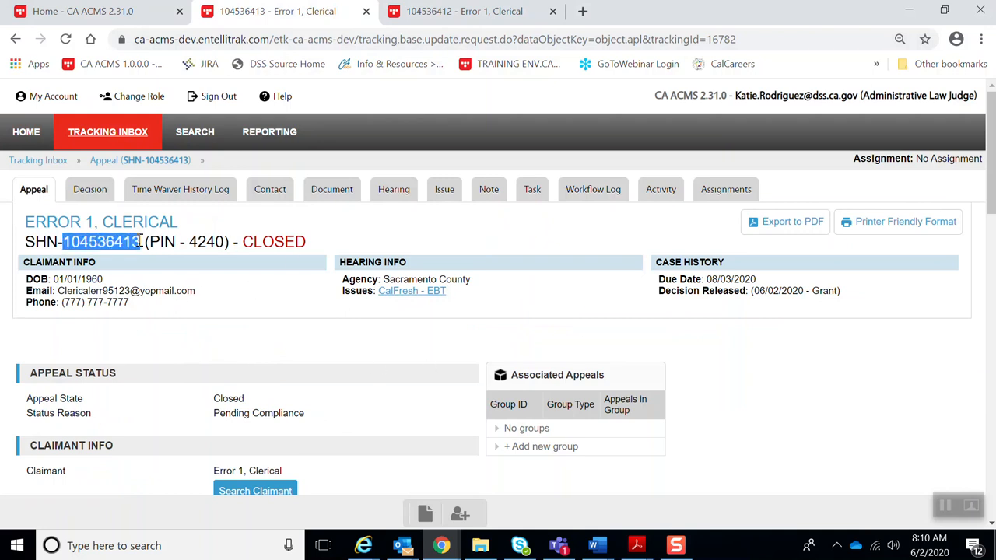
click(102, 197)
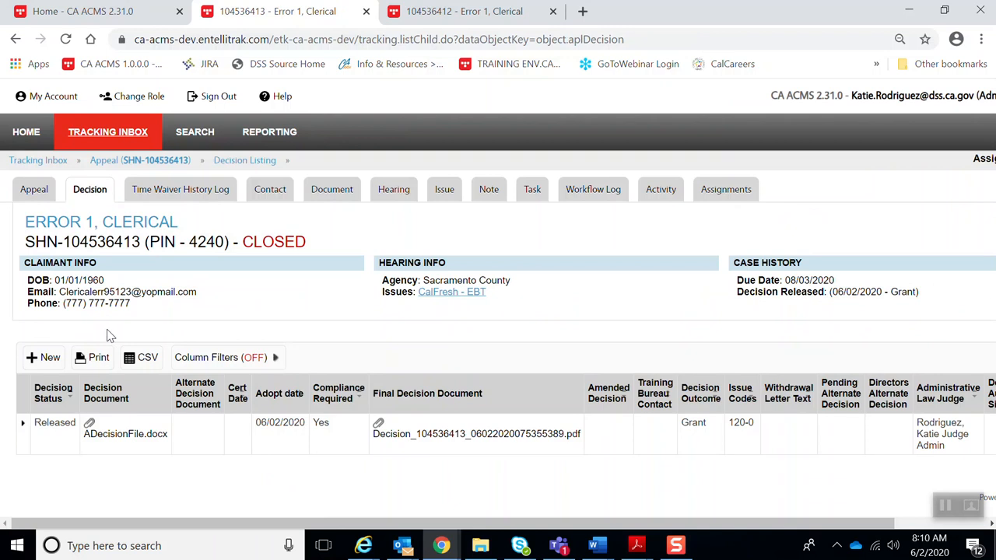
- Start a new Corrected decision with CDSS as the decision authority
click(44, 360)
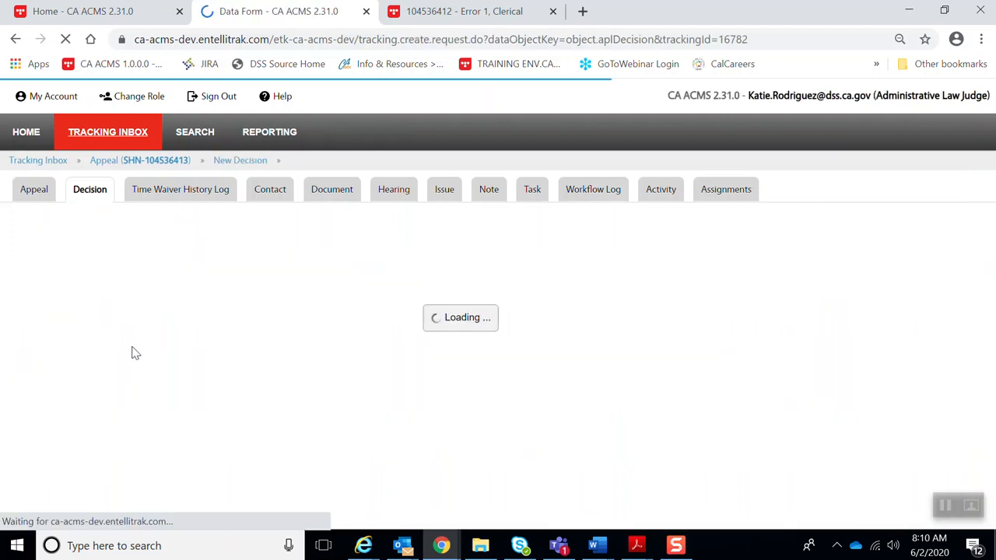
click(300, 225)
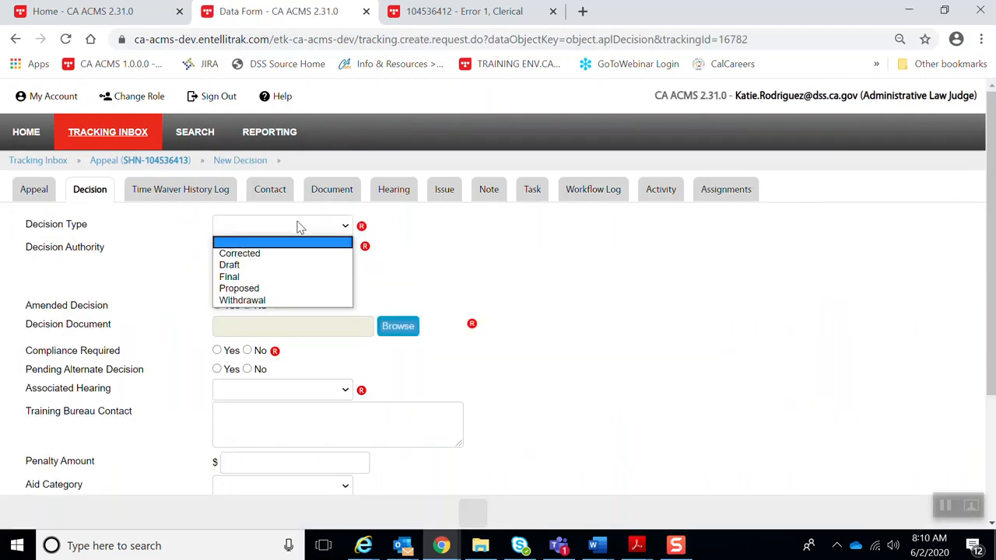
click(285, 257)
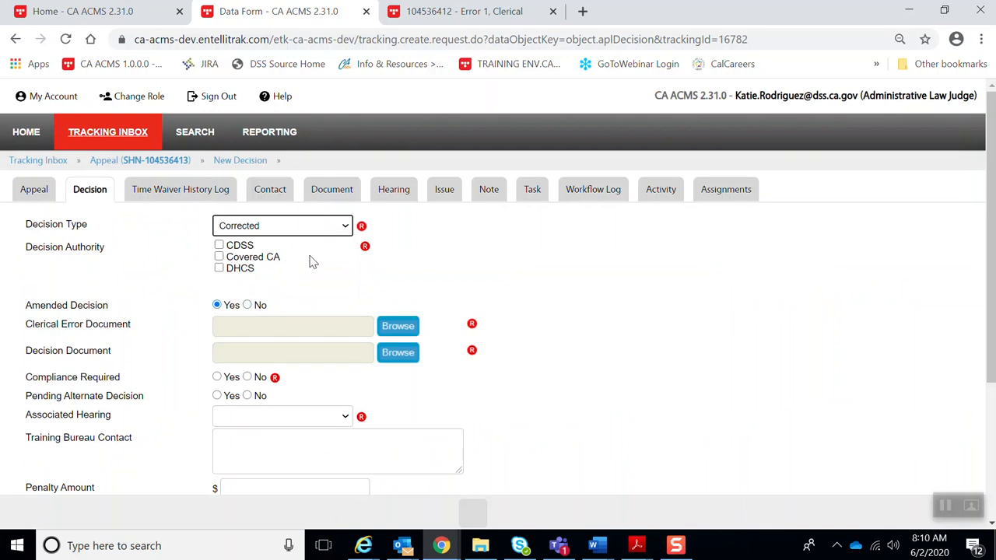
click(219, 246)
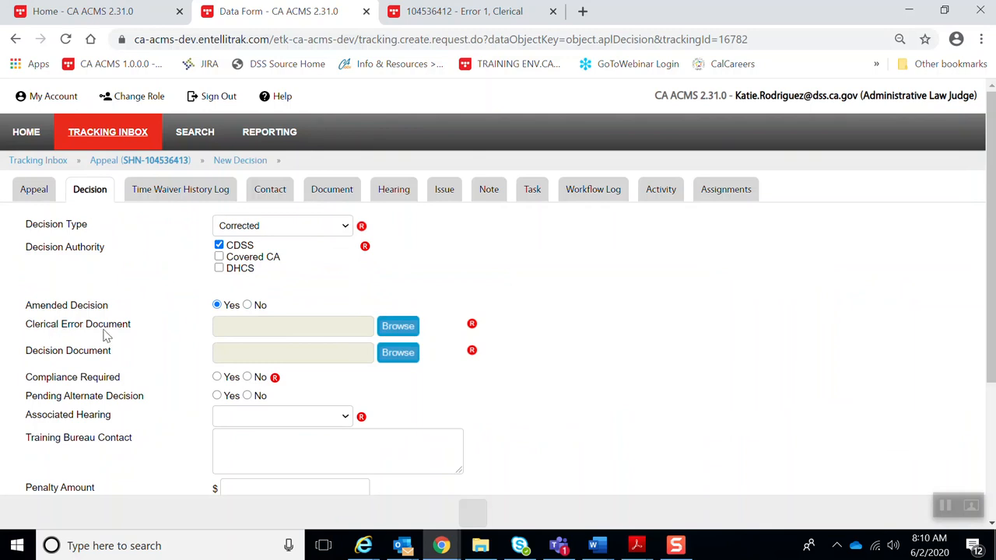
- Attach Clerical Error Letter Sample.docx and Decision Document.docx as the clerical error and decision documents
click(399, 327)
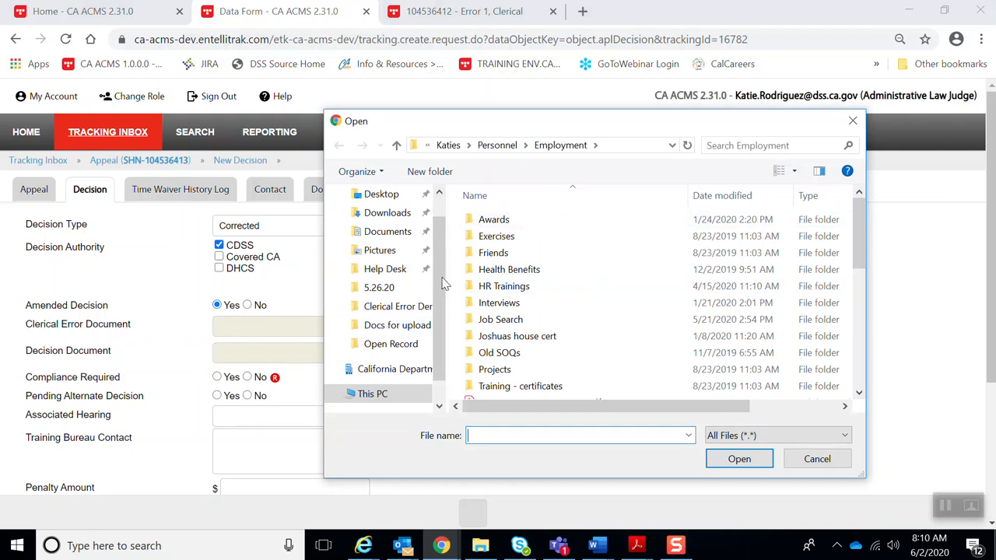
click(393, 325)
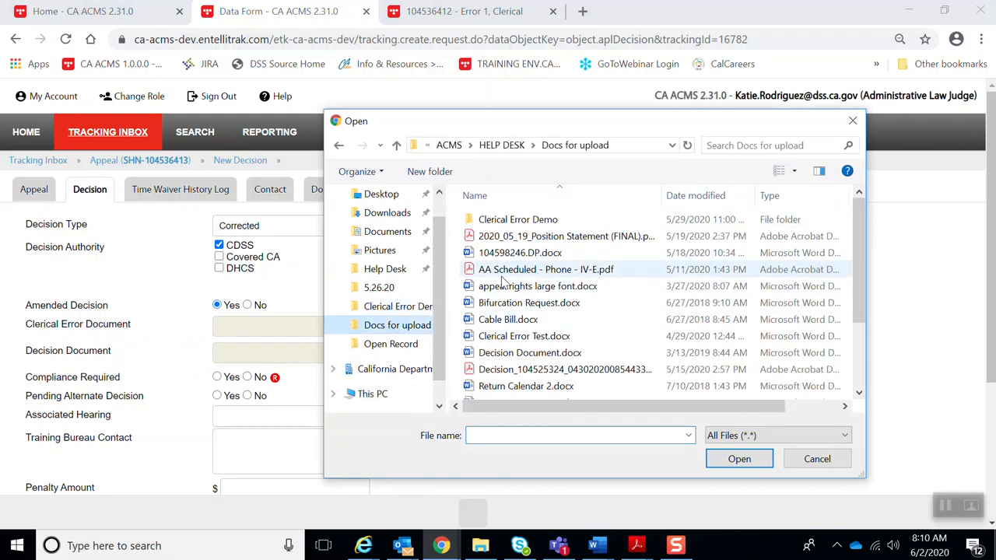
click(393, 306)
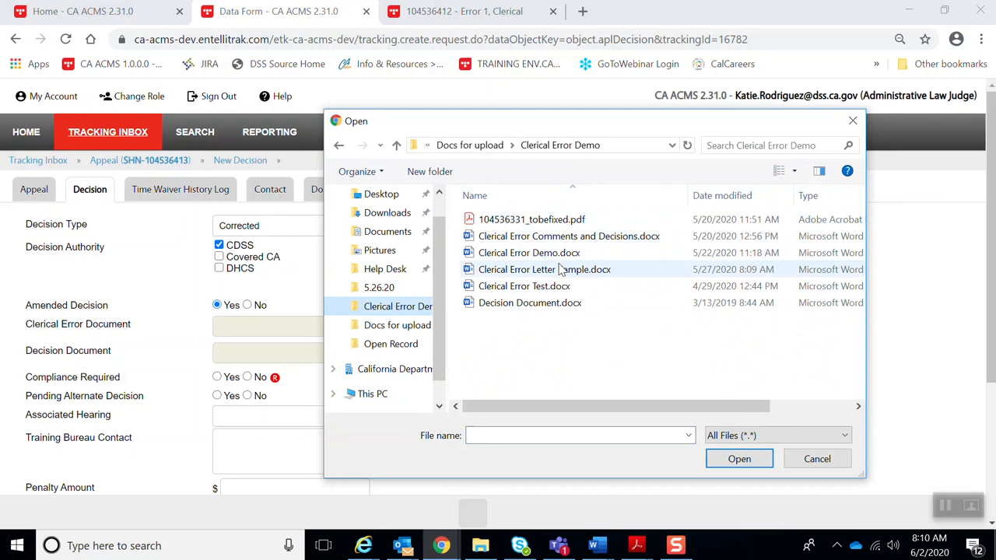
double_click(528, 270)
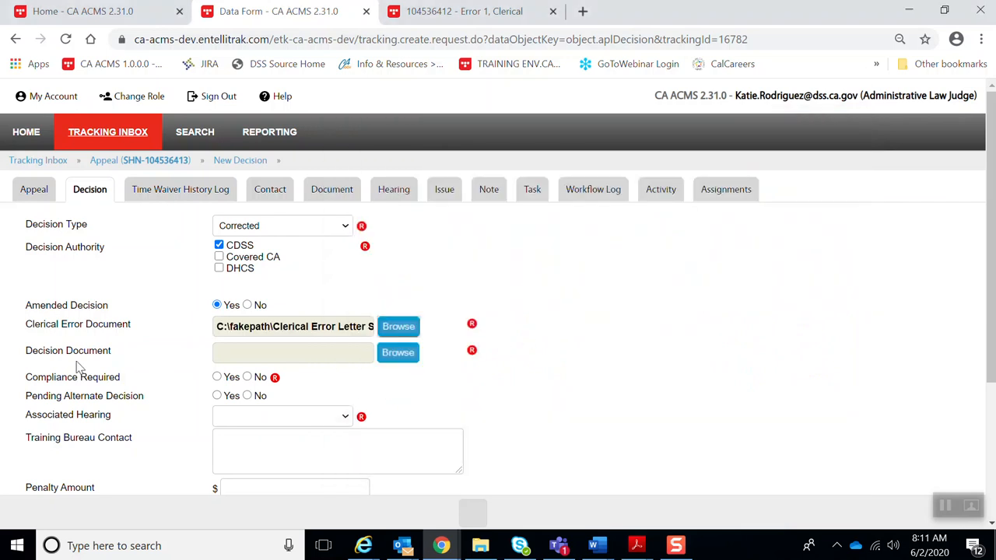
click(397, 359)
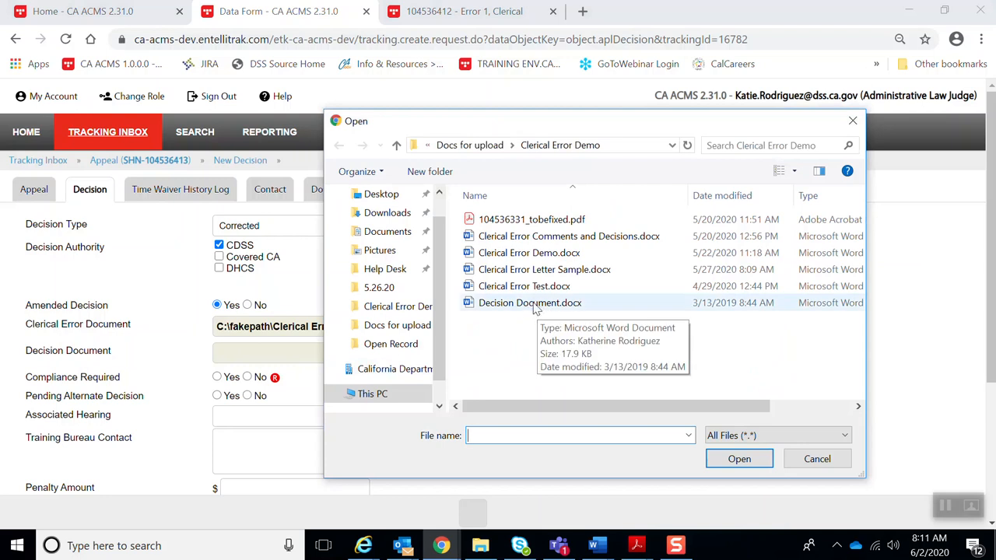
double_click(531, 304)
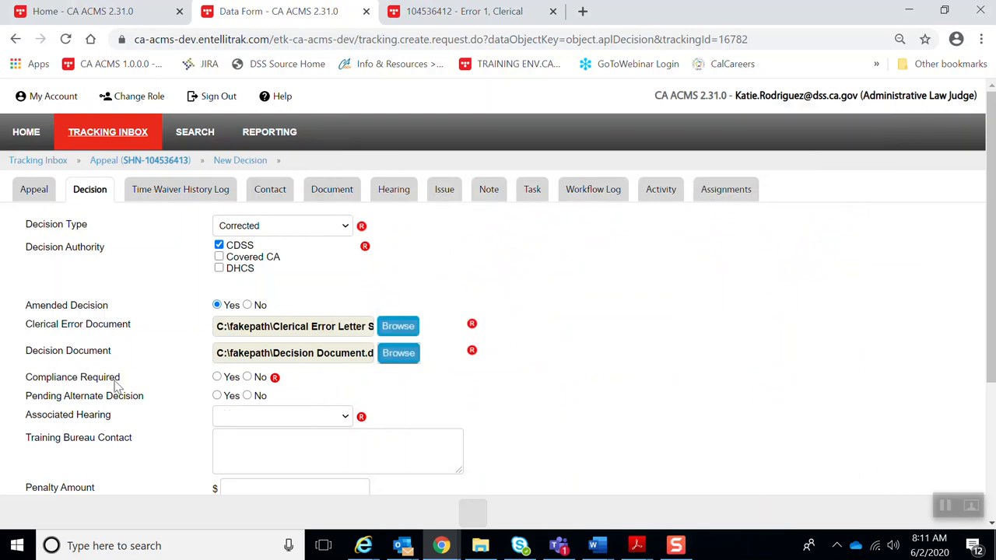
- Set Compliance to No, associated hearing to Hearing, and outcome to Denial
click(248, 377)
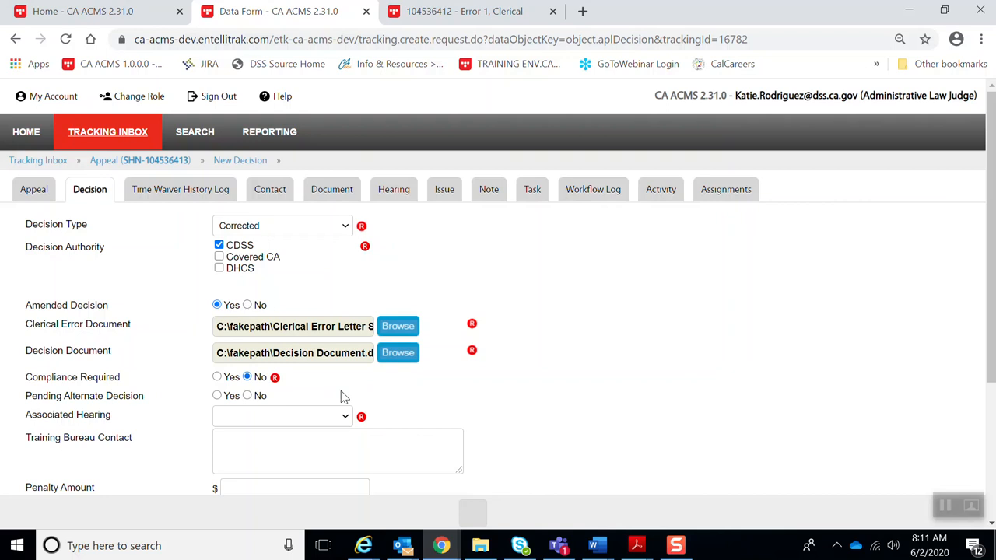
scroll(346, 389, down, 1)
click(299, 338)
click(300, 365)
scroll(384, 401, down, 1)
scroll(385, 401, down, 1)
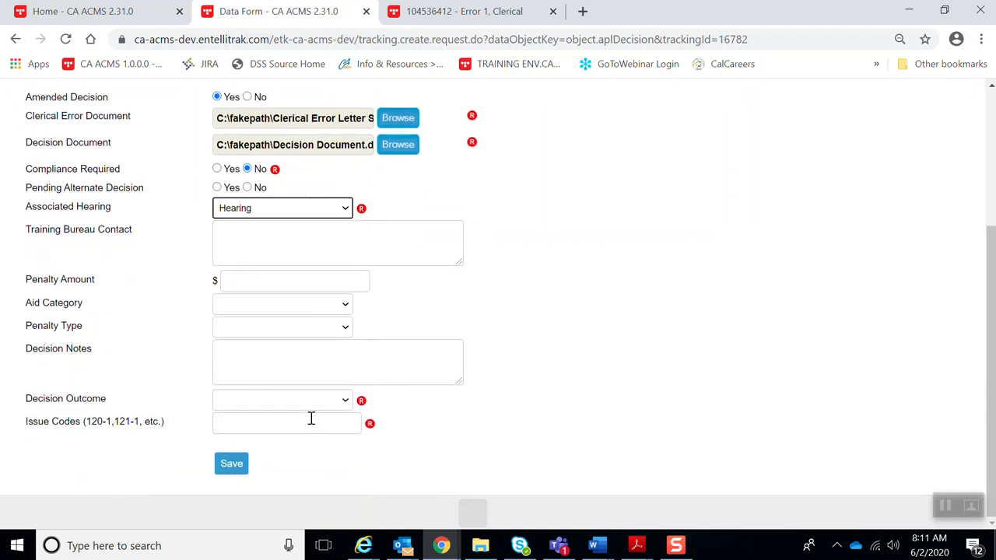
click(311, 401)
click(300, 428)
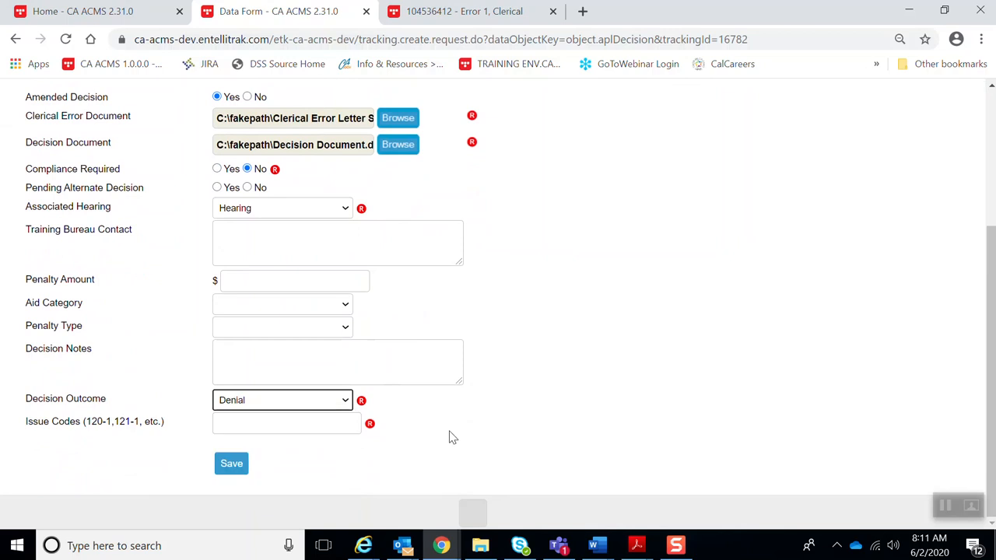
- Enter issue code 292-2 and save the corrected decision
click(312, 424)
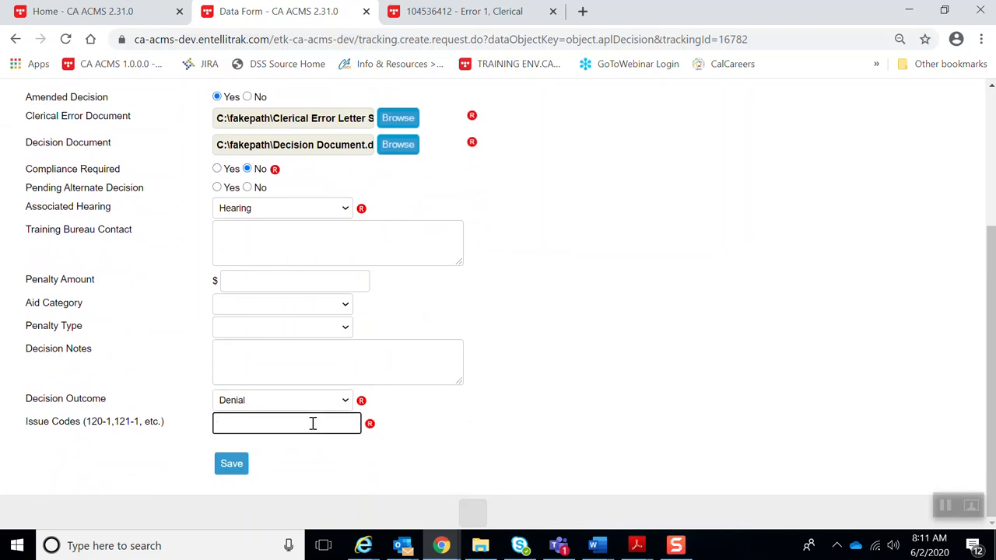
scroll(312, 424, up, 3)
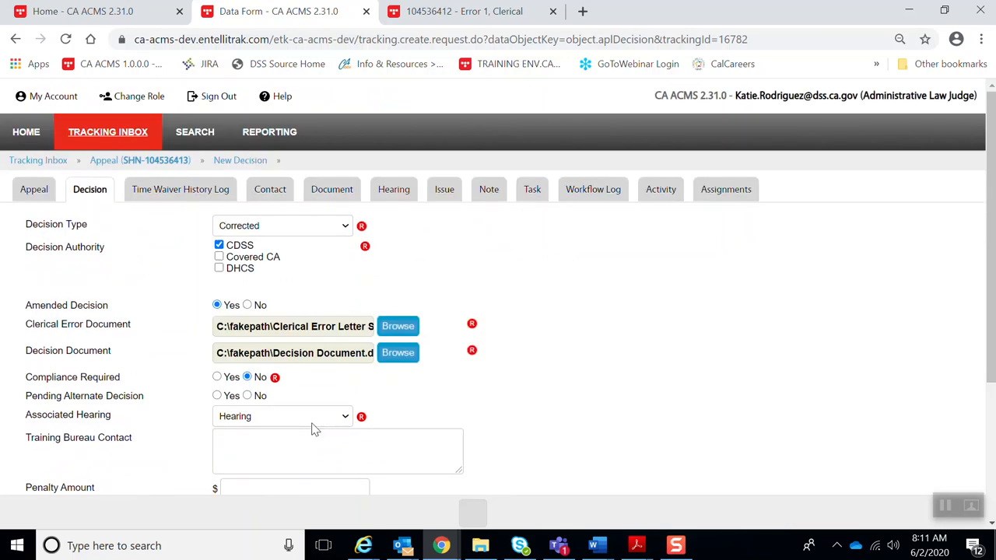
scroll(311, 429, down, 1)
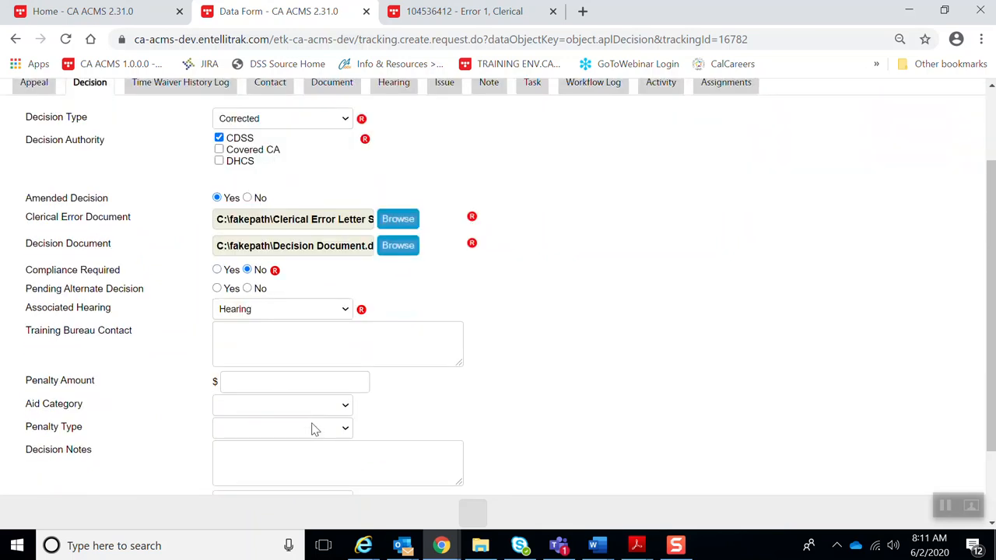
scroll(394, 424, down, 1)
click(290, 426)
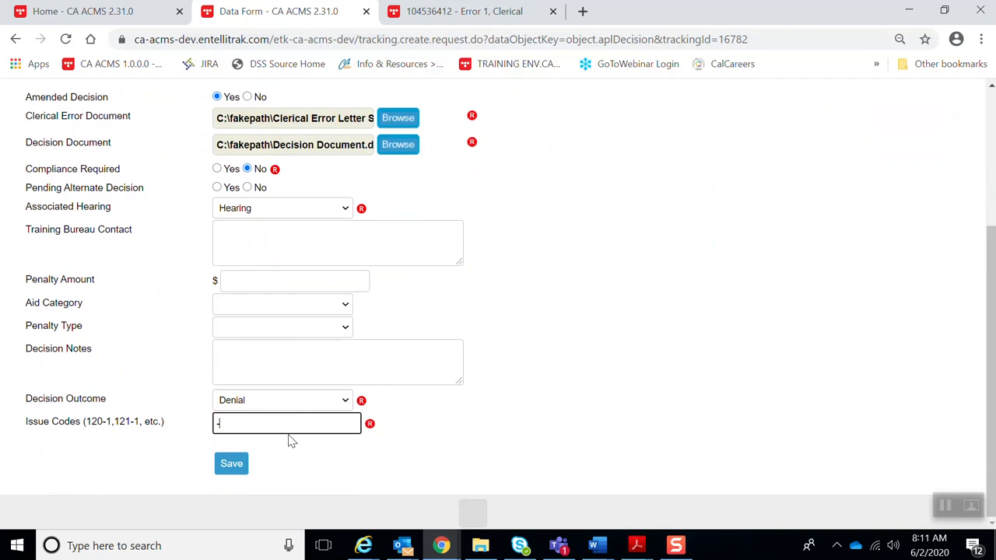
text(292-2)
click(231, 463)
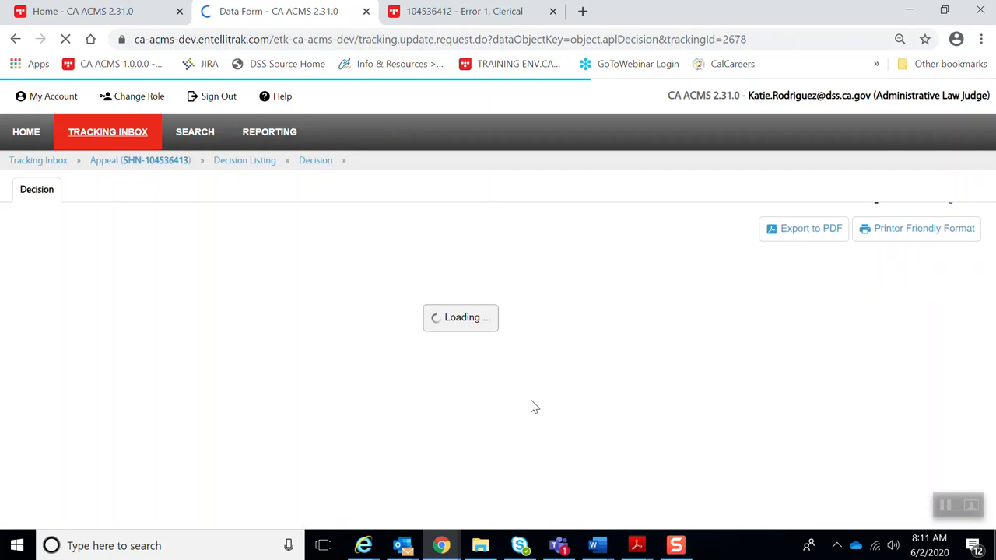
- Set the corrected Denial decision's action to Released and save it
scroll(529, 381, down, 4)
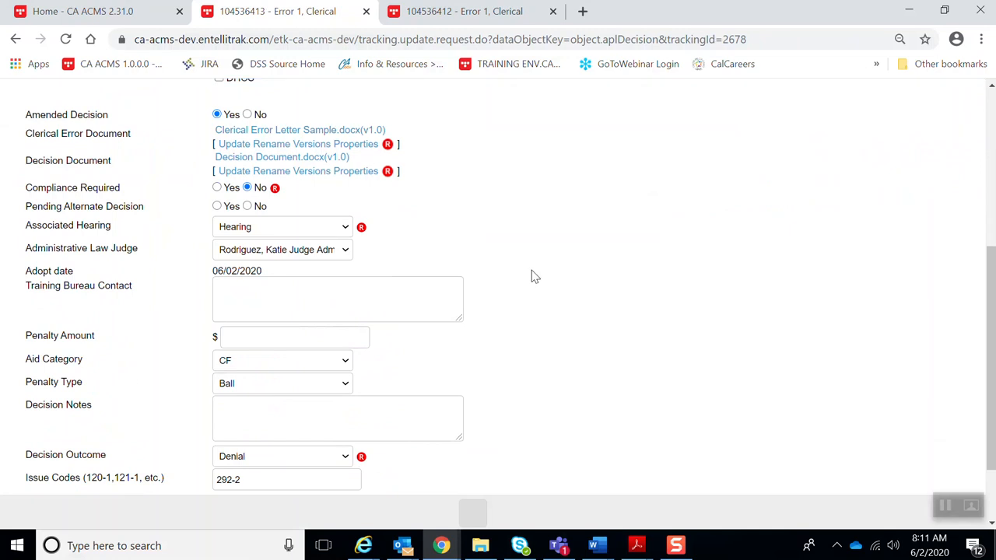
scroll(537, 291, down, 1)
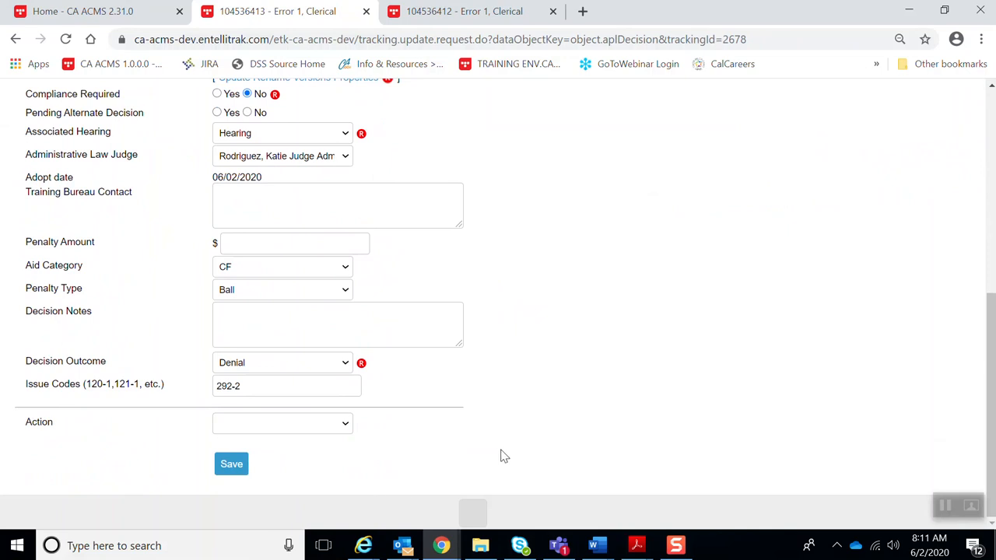
scroll(504, 457, up, 3)
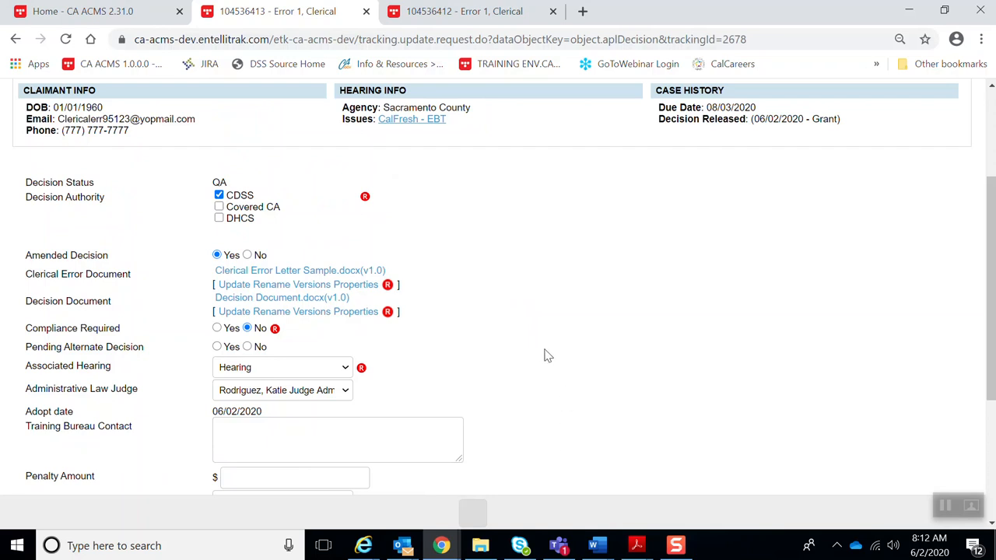
scroll(558, 348, down, 3)
click(346, 424)
click(318, 453)
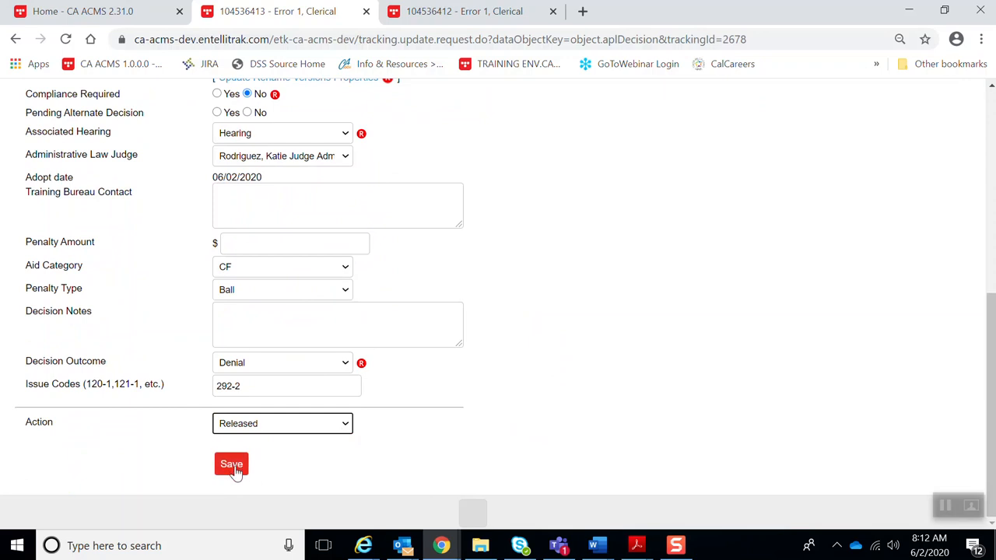
click(232, 467)
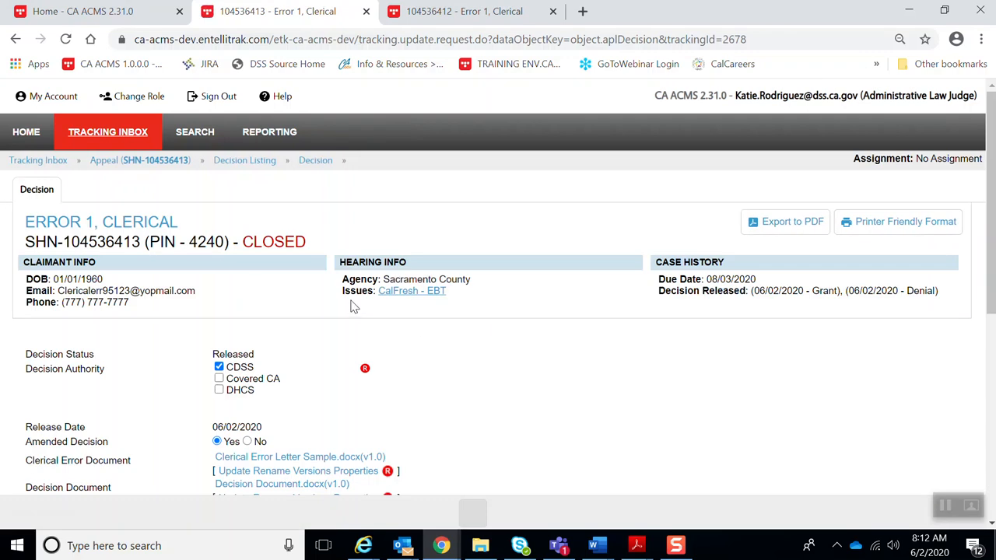
- Download the Corrected Decision PDF from the appeal's Document list
click(148, 164)
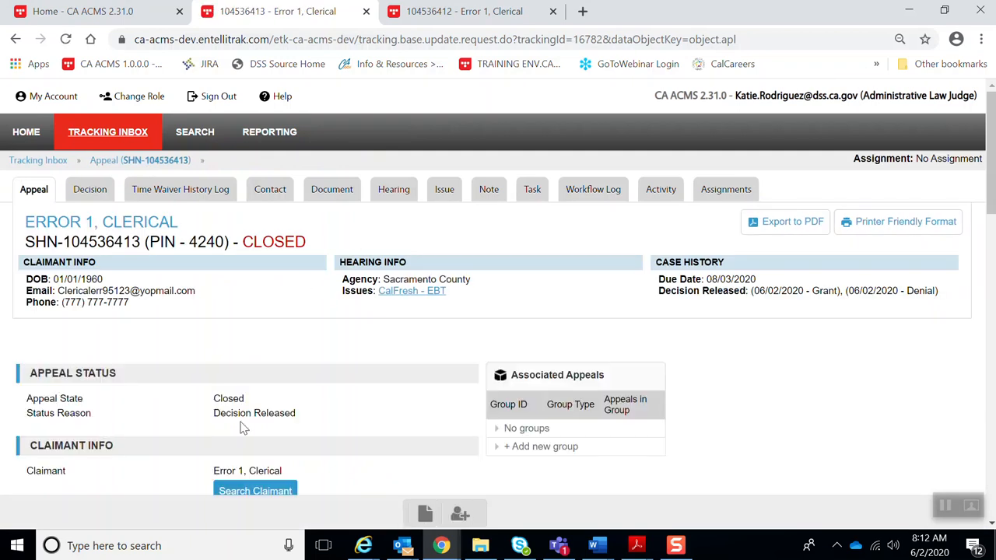
click(335, 194)
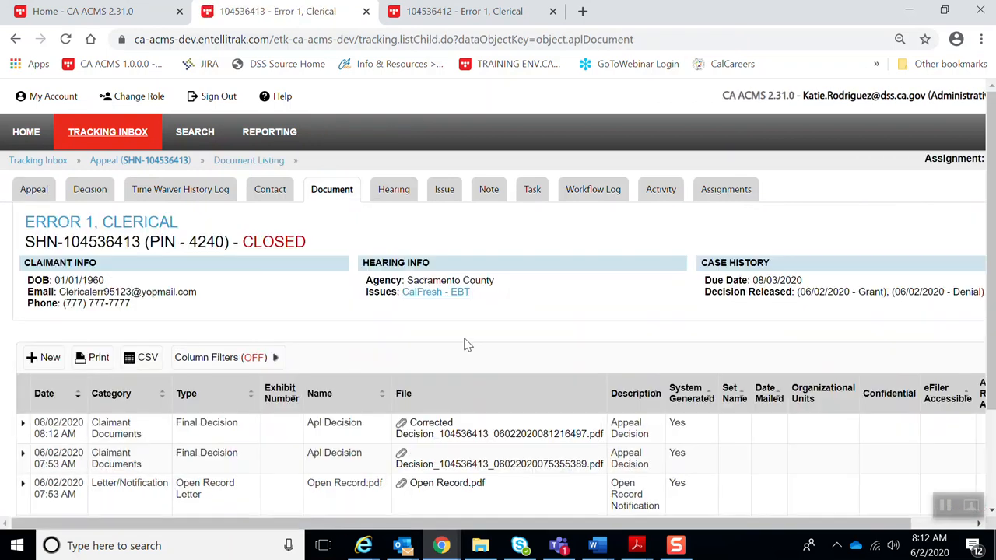
scroll(495, 327, down, 3)
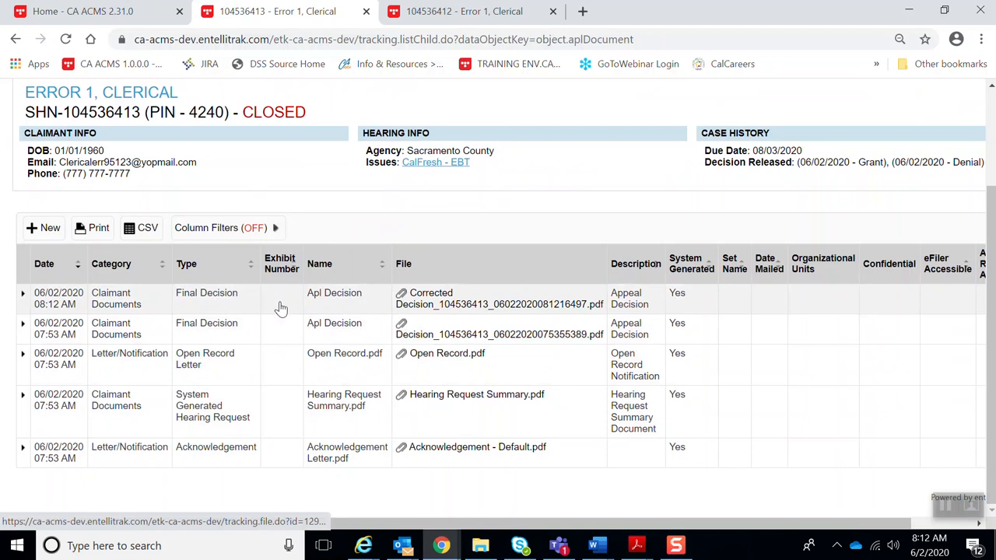
click(440, 310)
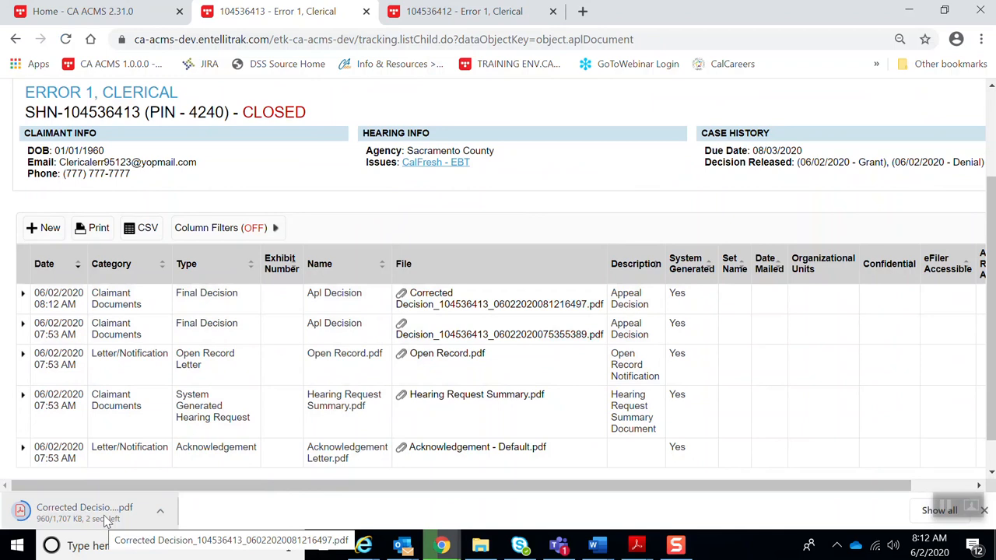
- Read through all 8 pages of the Corrected Decision PDF, noting no attendees, then close it
click(105, 516)
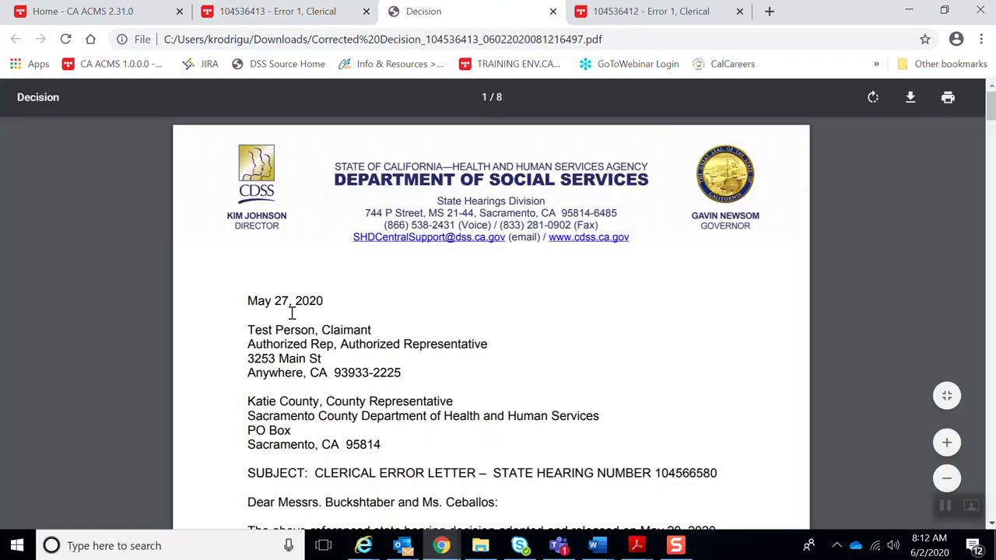
drag(247, 302, 383, 300)
scroll(297, 292, down, 2)
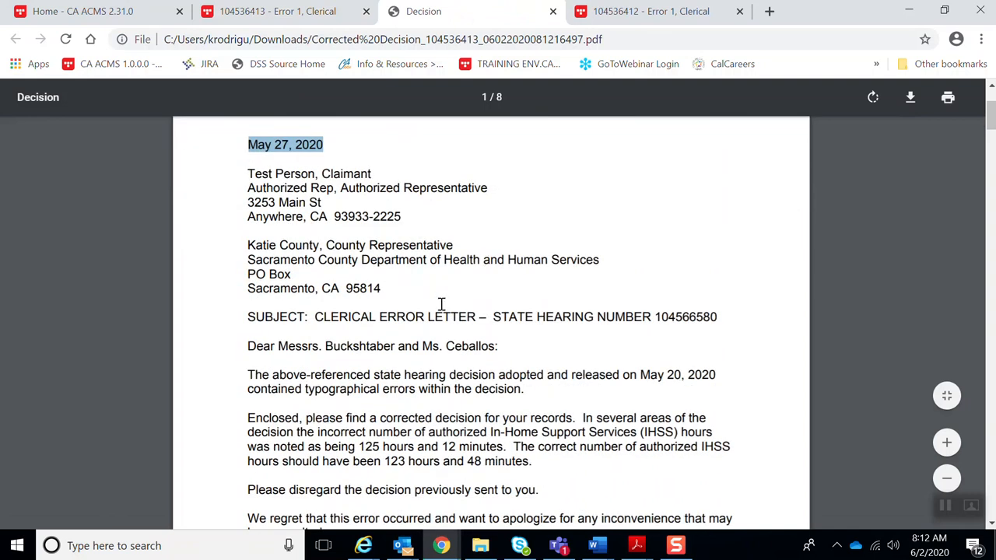
scroll(598, 347, down, 1)
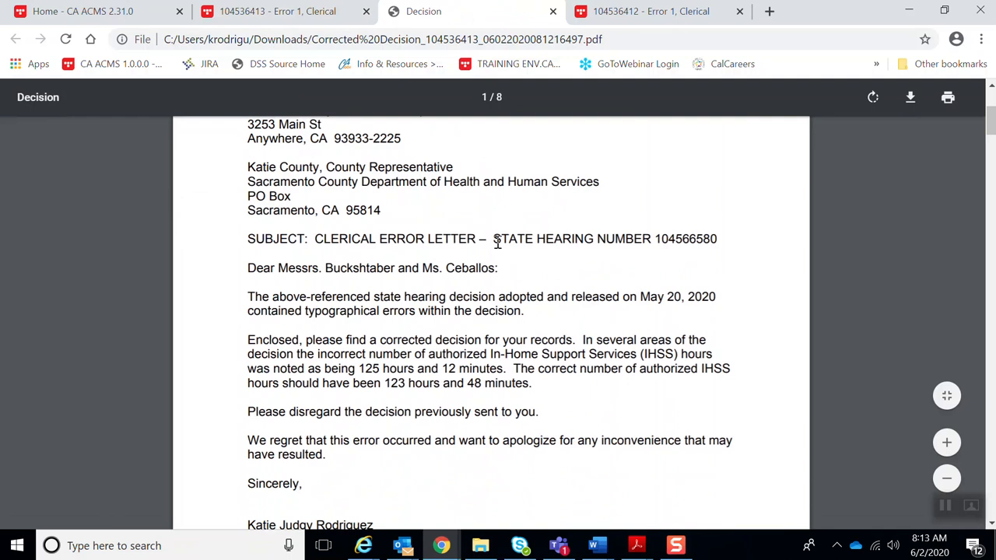
scroll(548, 280, down, 6)
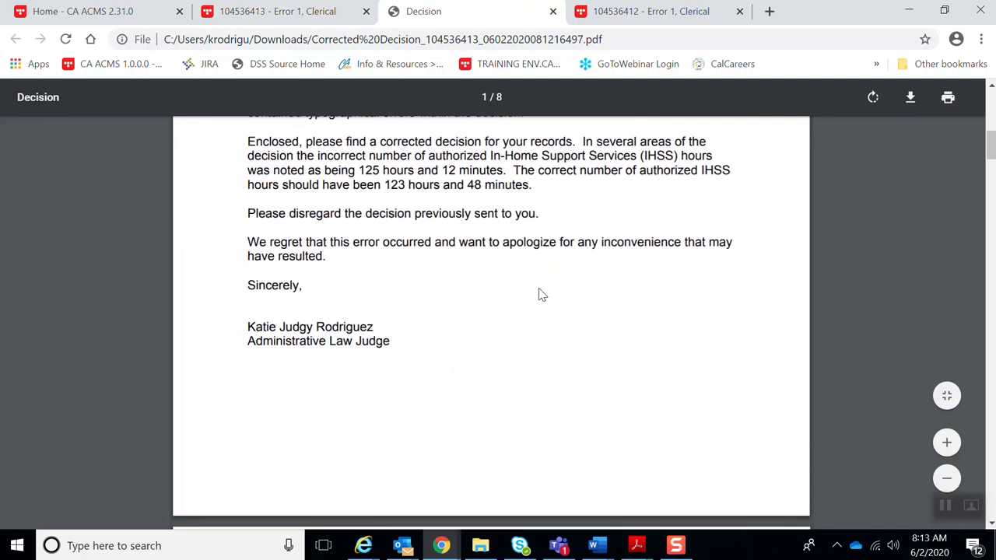
scroll(542, 294, down, 10)
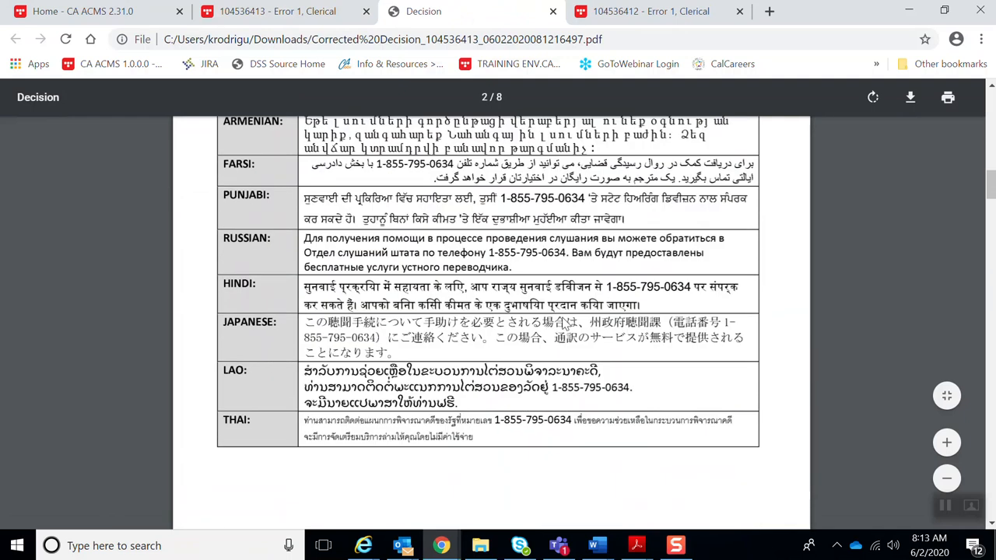
scroll(400, 318, down, 5)
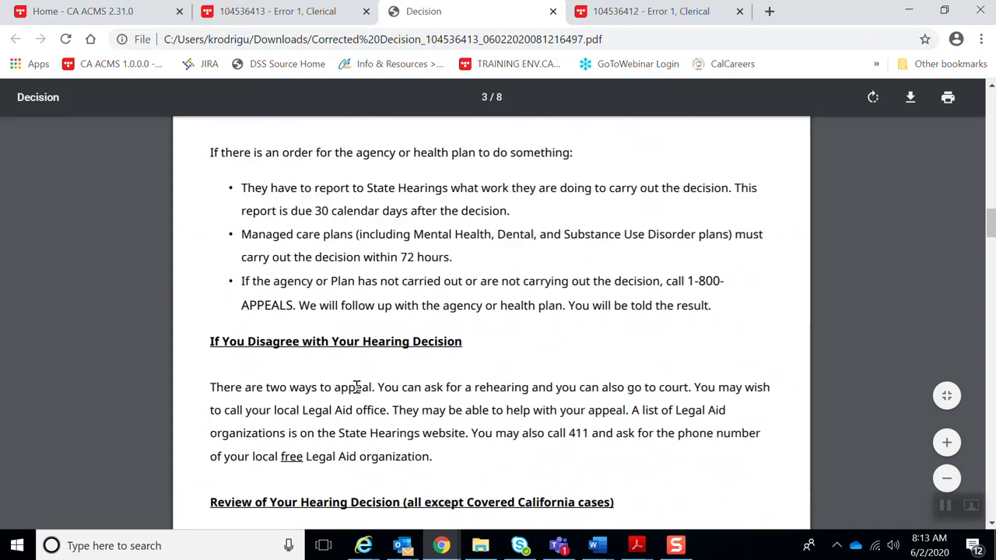
scroll(437, 377, down, 12)
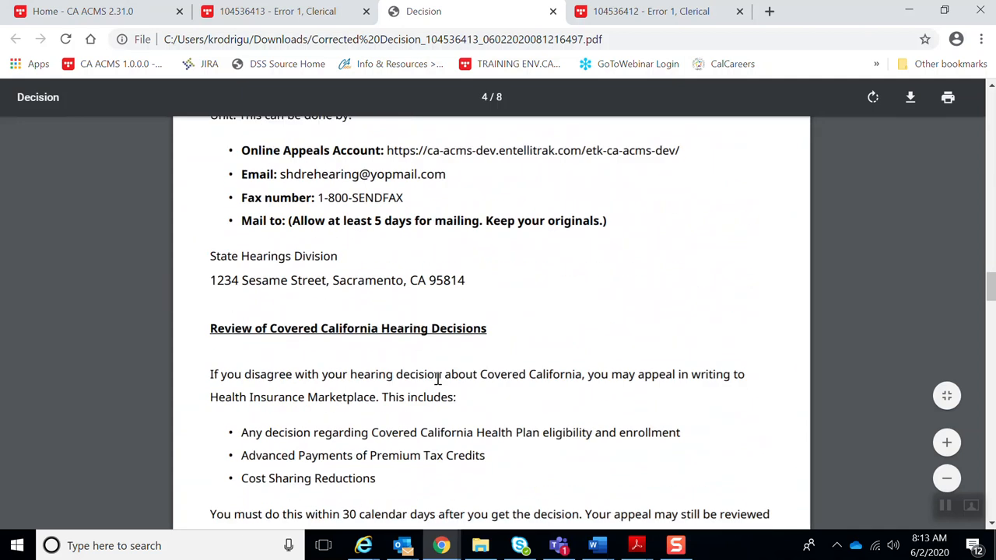
scroll(441, 386, down, 18)
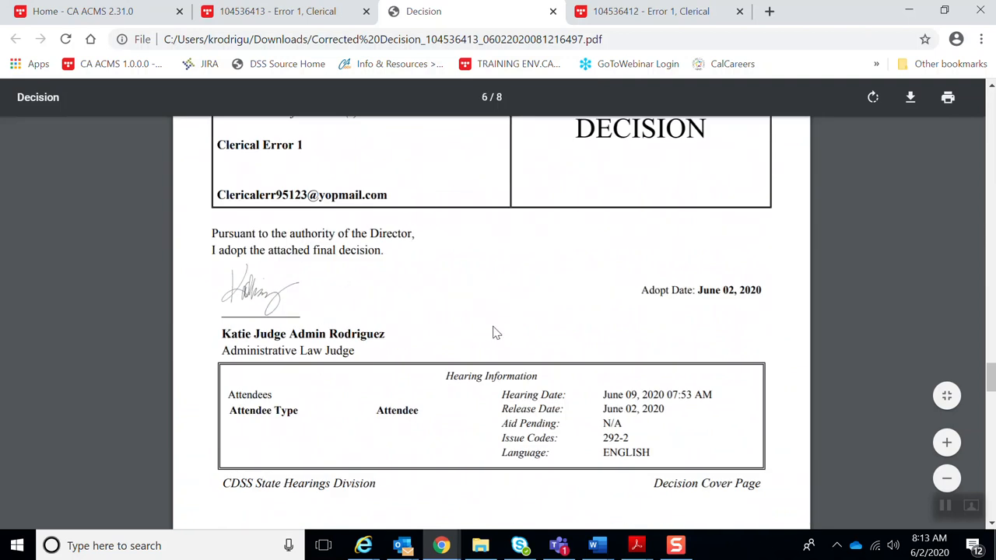
scroll(490, 333, down, 10)
scroll(484, 342, down, 3)
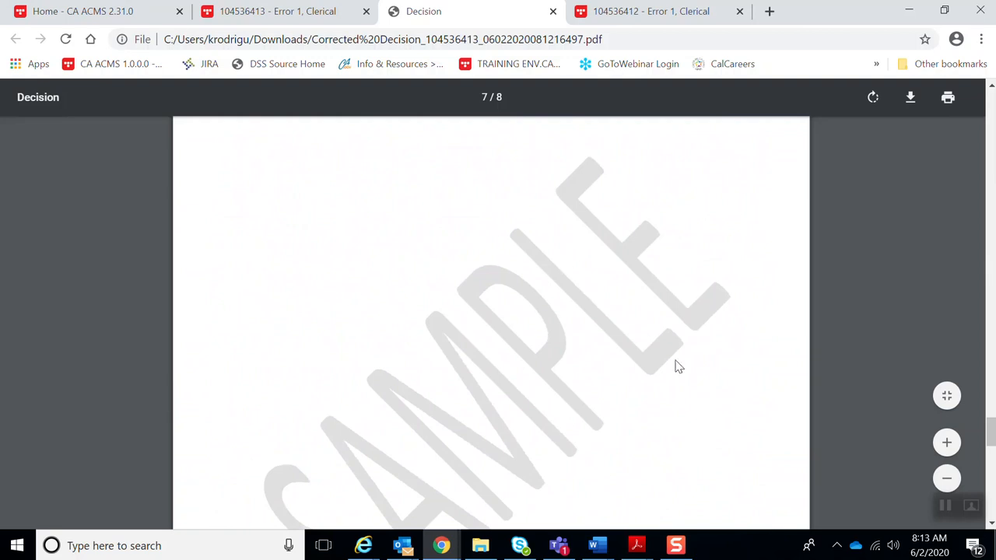
scroll(490, 334, down, 10)
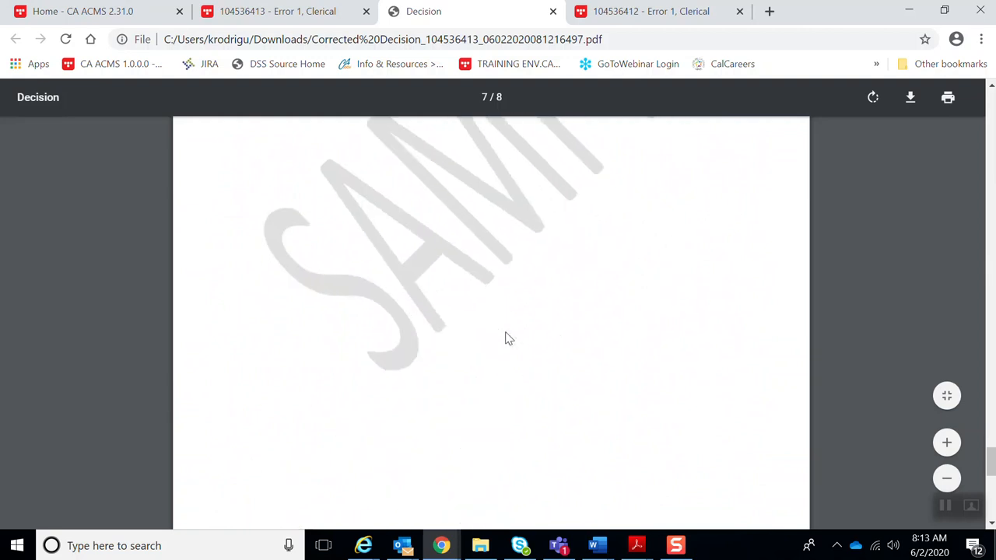
scroll(453, 420, down, 4)
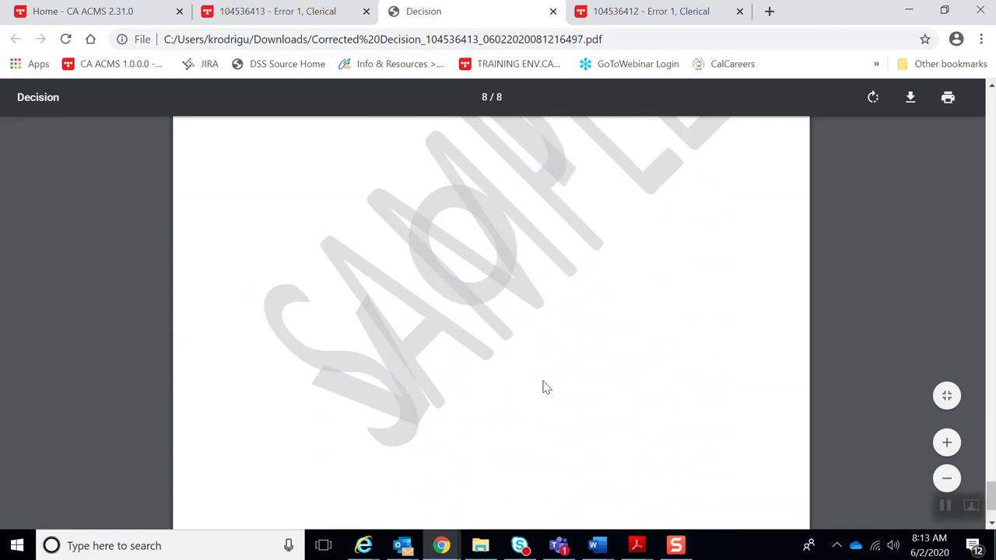
scroll(544, 393, up, 4)
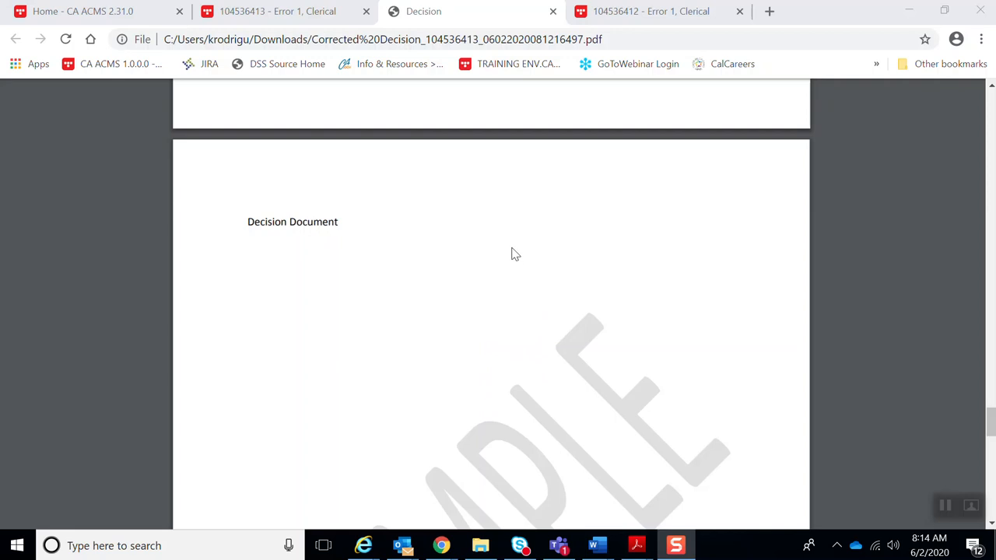
click(553, 12)
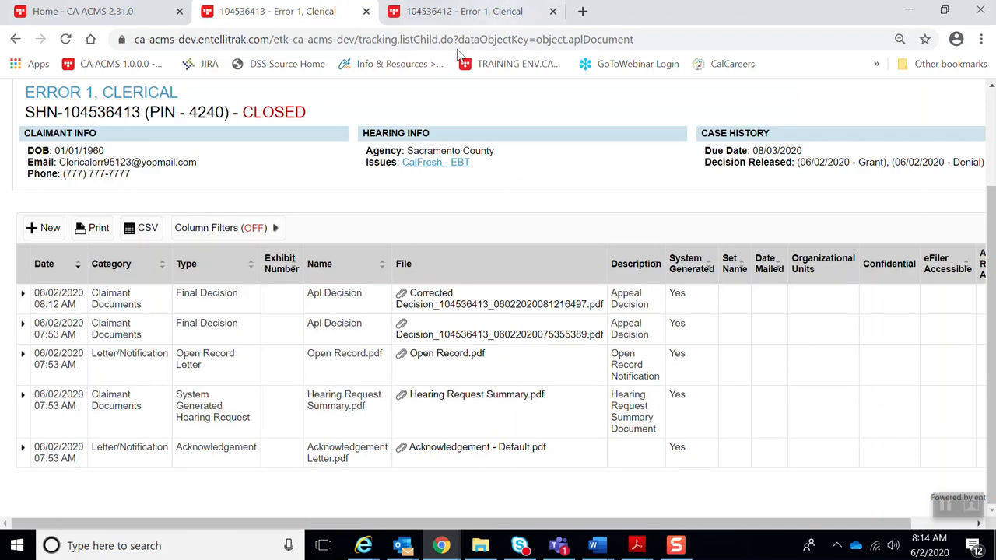
click(459, 12)
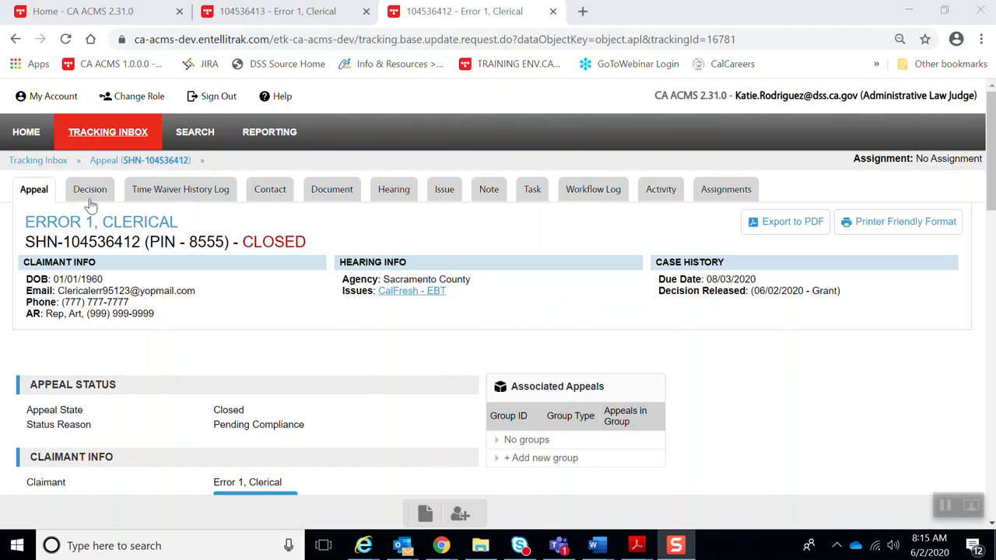
click(333, 193)
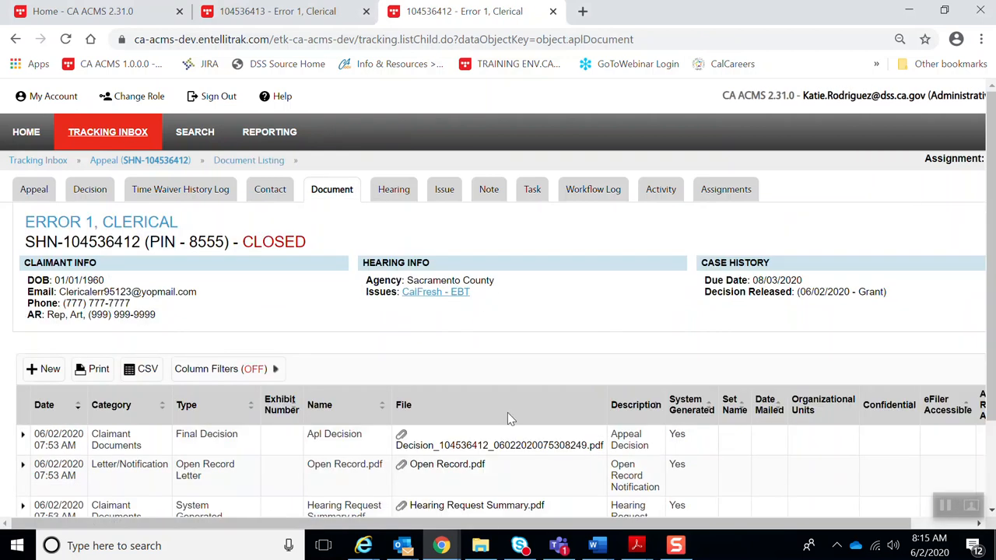
click(445, 447)
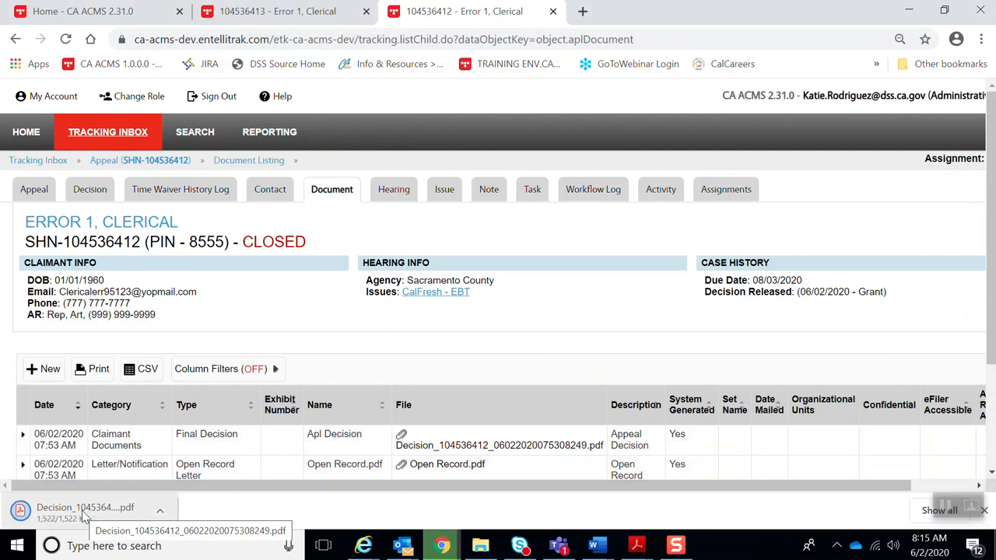
click(84, 512)
scroll(597, 319, down, 4)
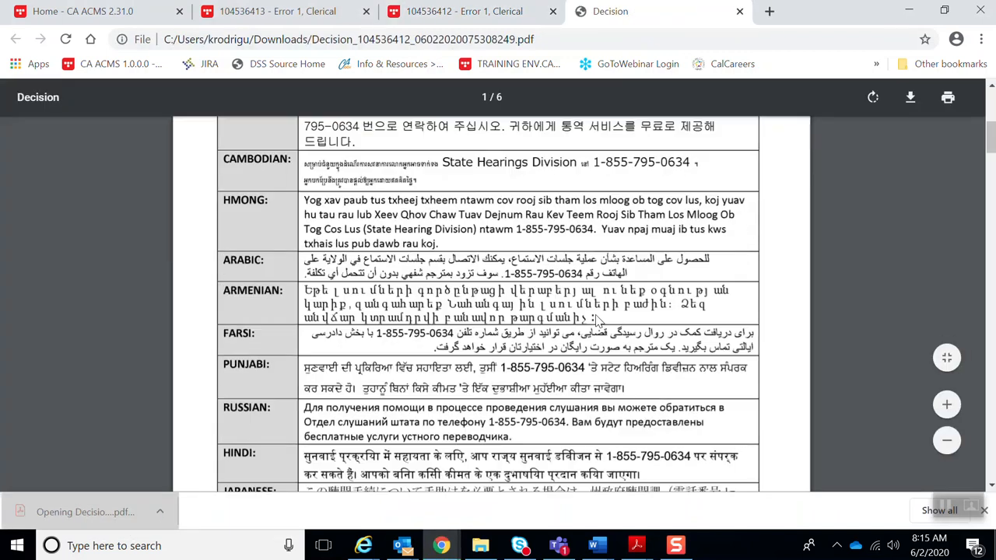
scroll(606, 323, down, 15)
scroll(614, 331, down, 15)
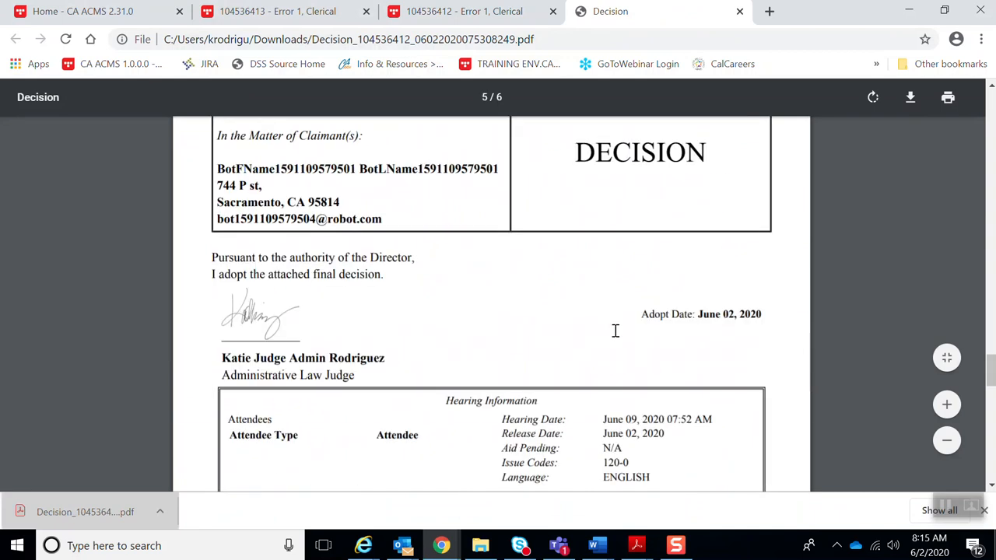
scroll(613, 335, down, 1)
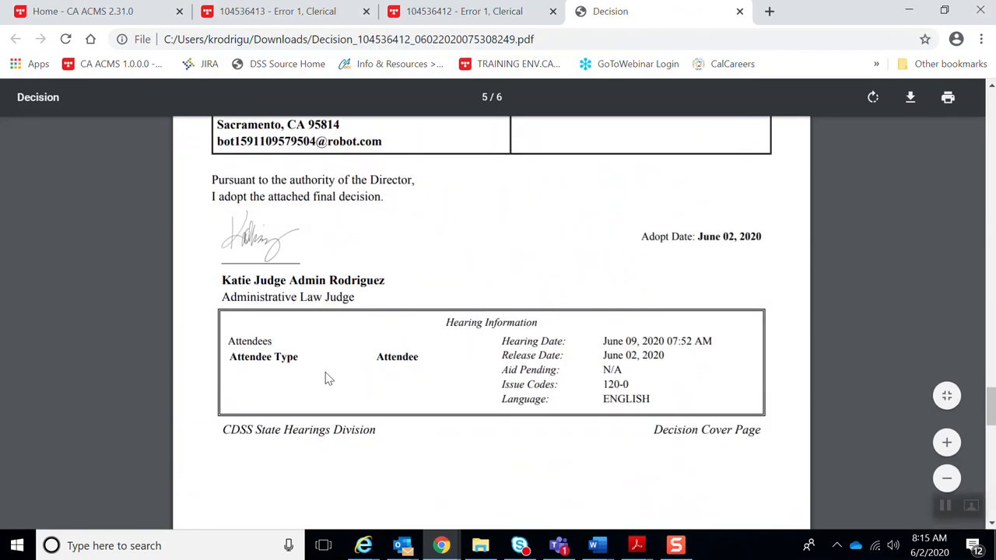
triple_click(234, 361)
drag(423, 360, 350, 360)
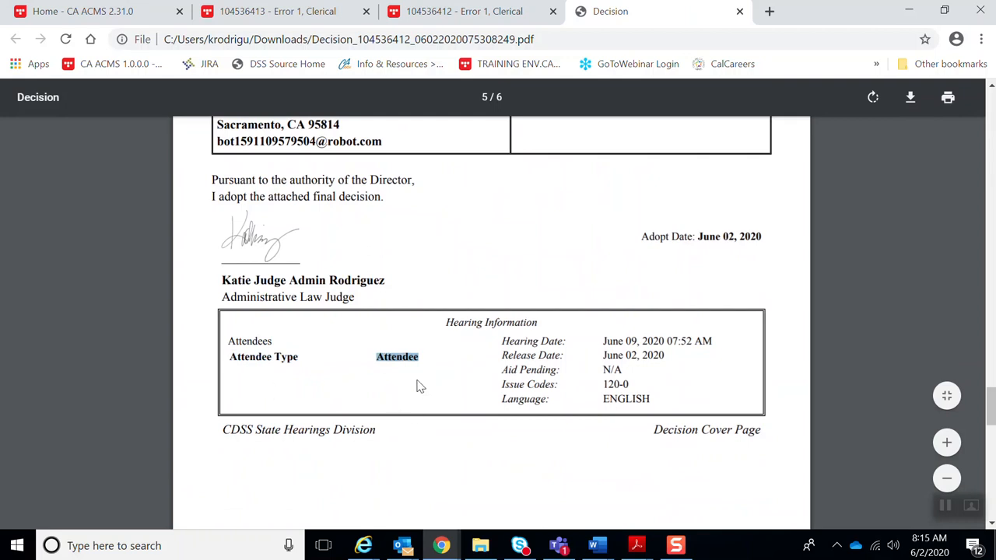
- Close the PDF and open the hearing record's contact and attendee list
click(740, 12)
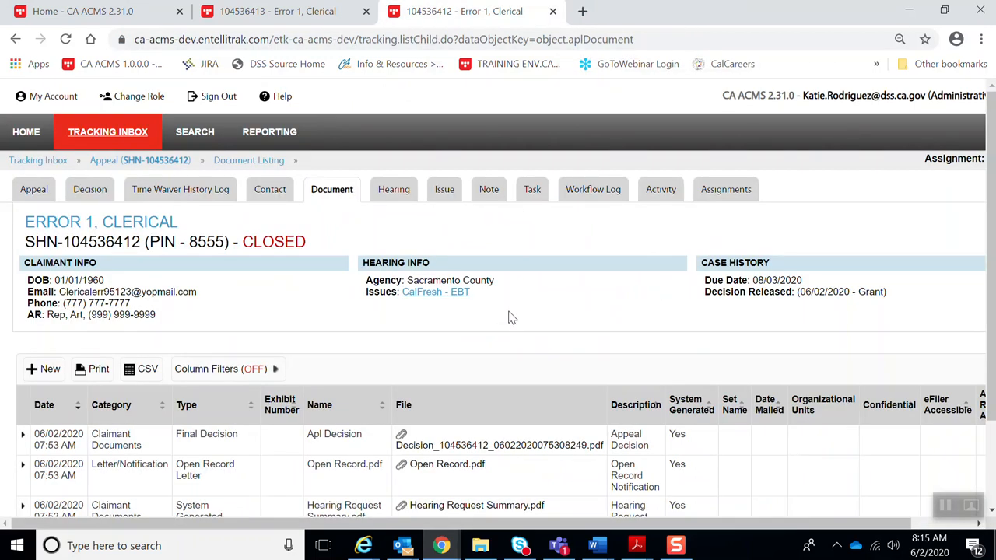
click(386, 198)
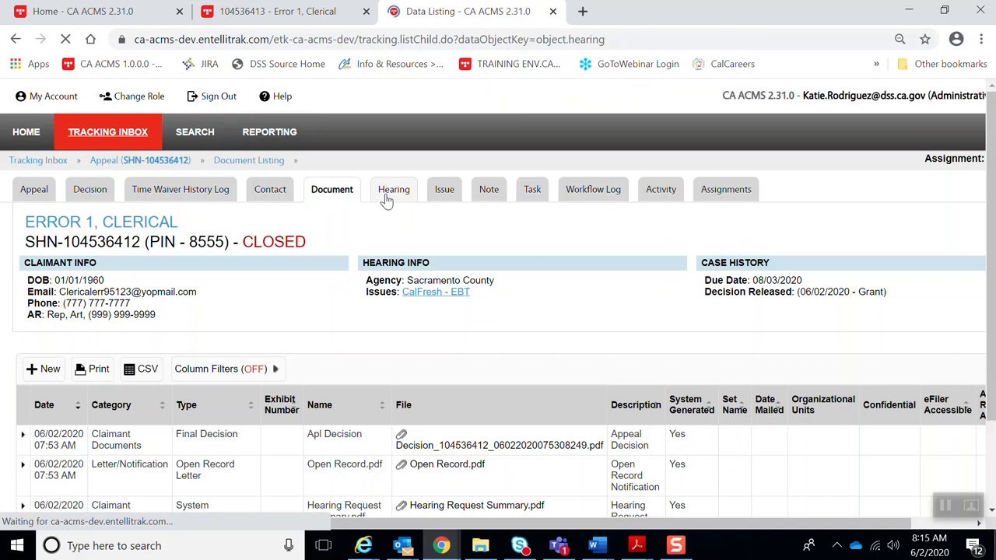
click(331, 457)
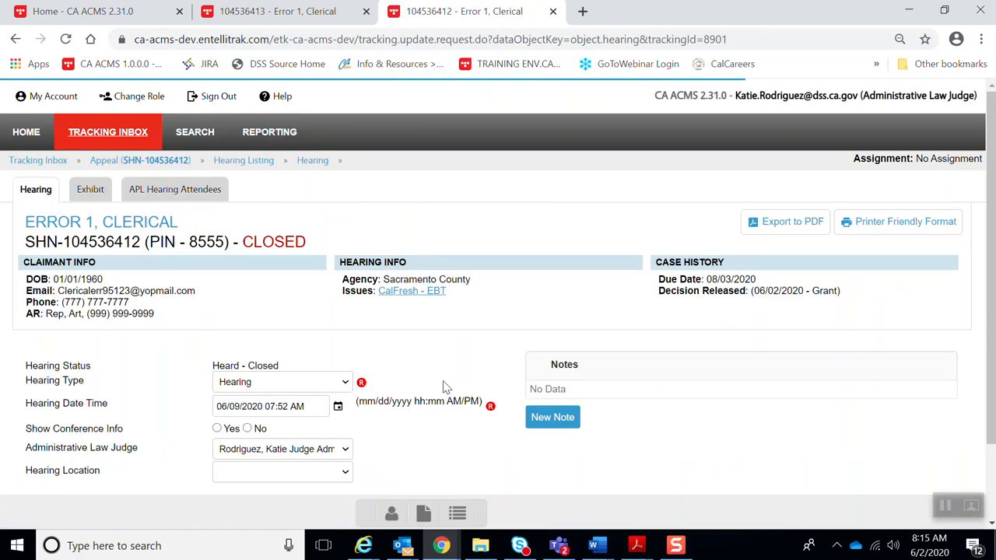
scroll(447, 378, down, 1)
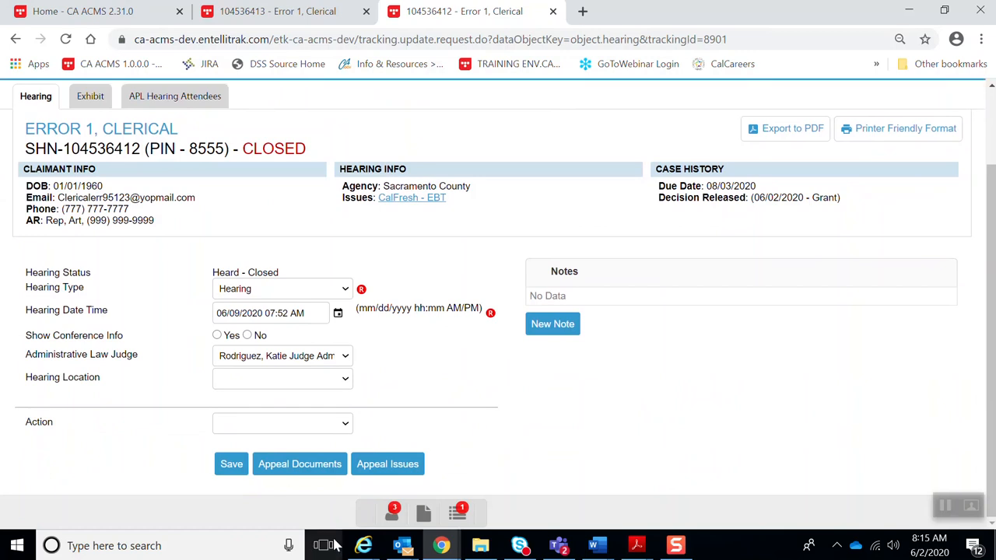
click(392, 517)
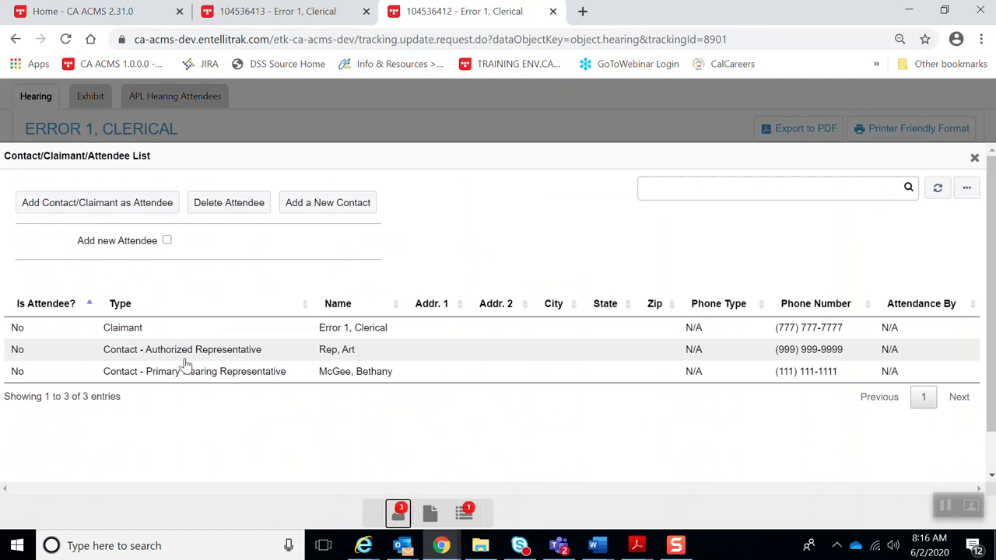
- Add the claimant, hearing representative and authorized representative as hearing attendees
click(129, 333)
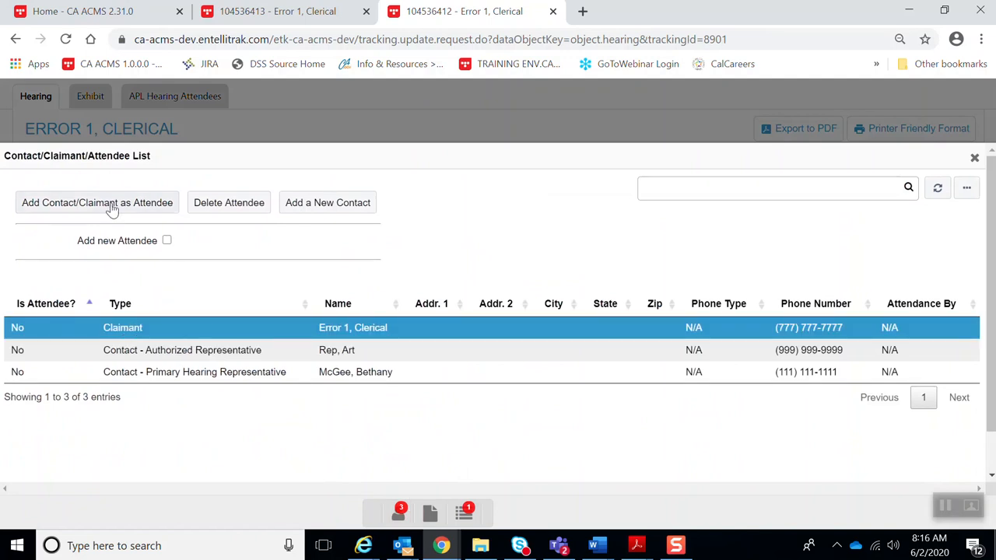
click(78, 205)
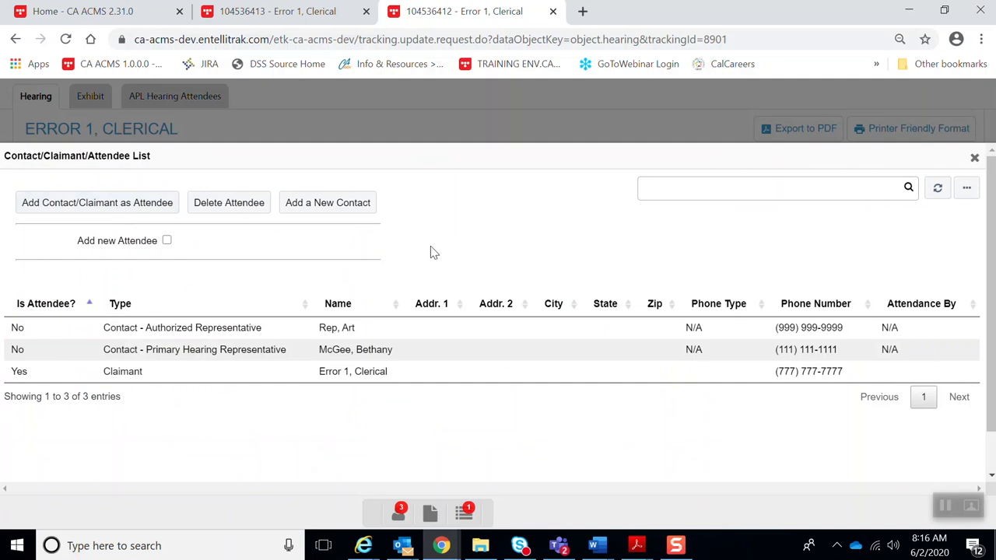
click(185, 357)
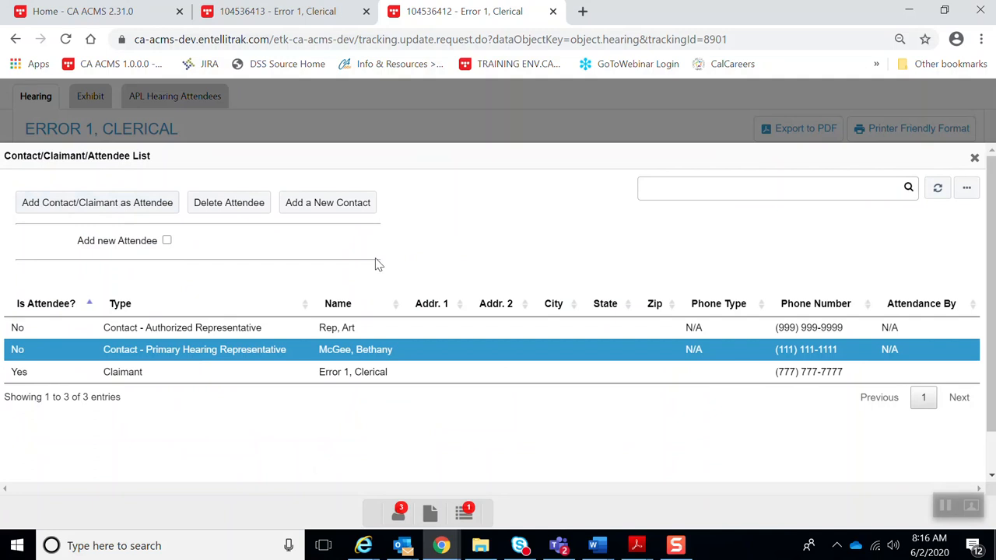
click(89, 203)
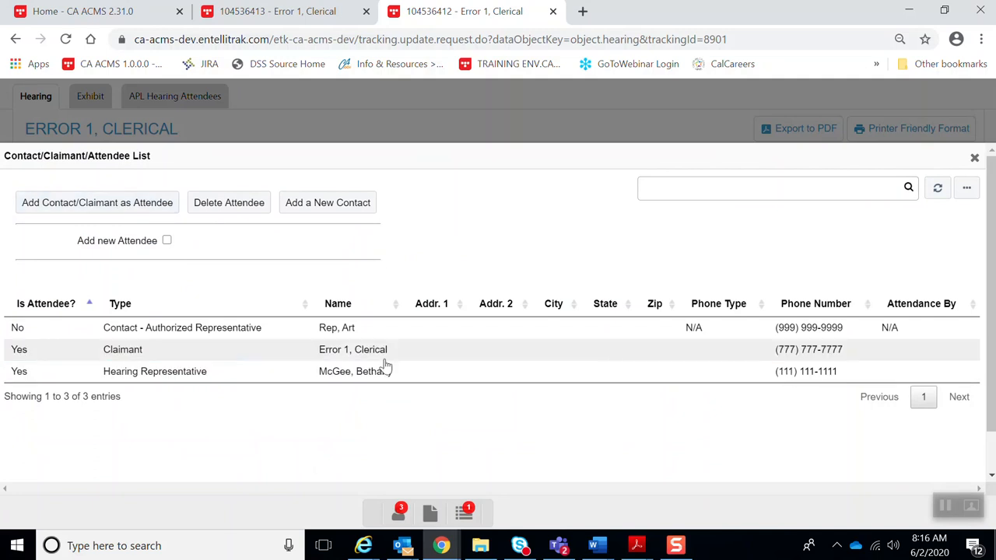
click(203, 330)
click(116, 207)
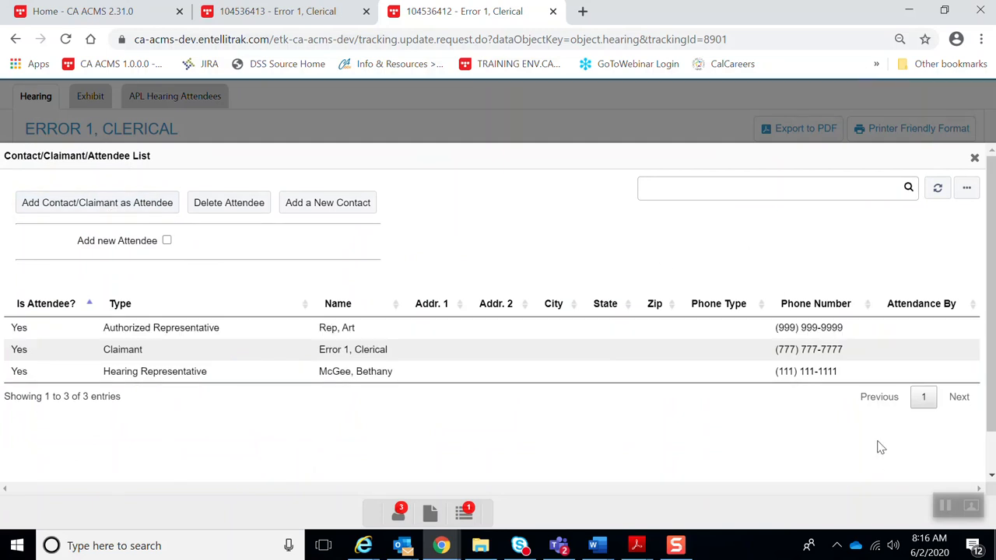
click(400, 519)
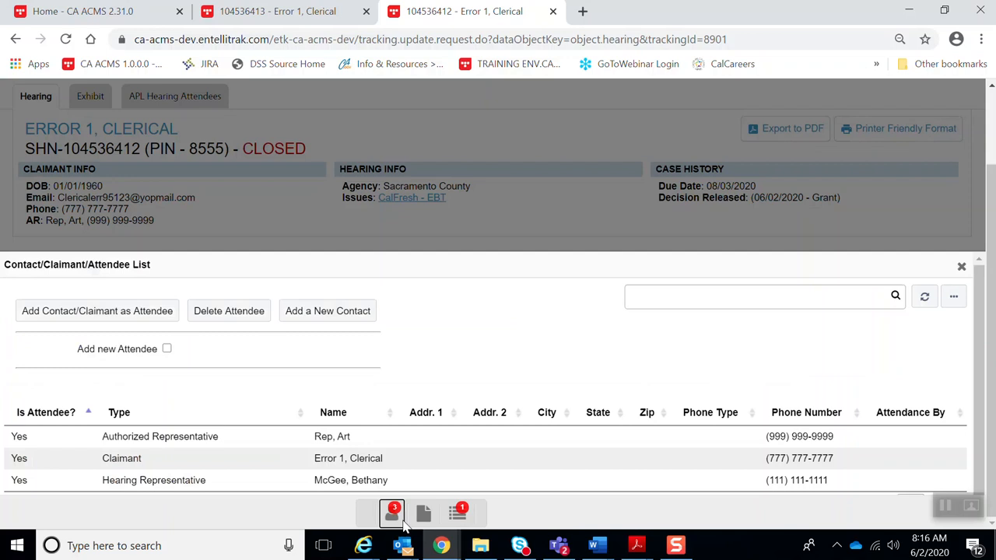
scroll(504, 462, up, 2)
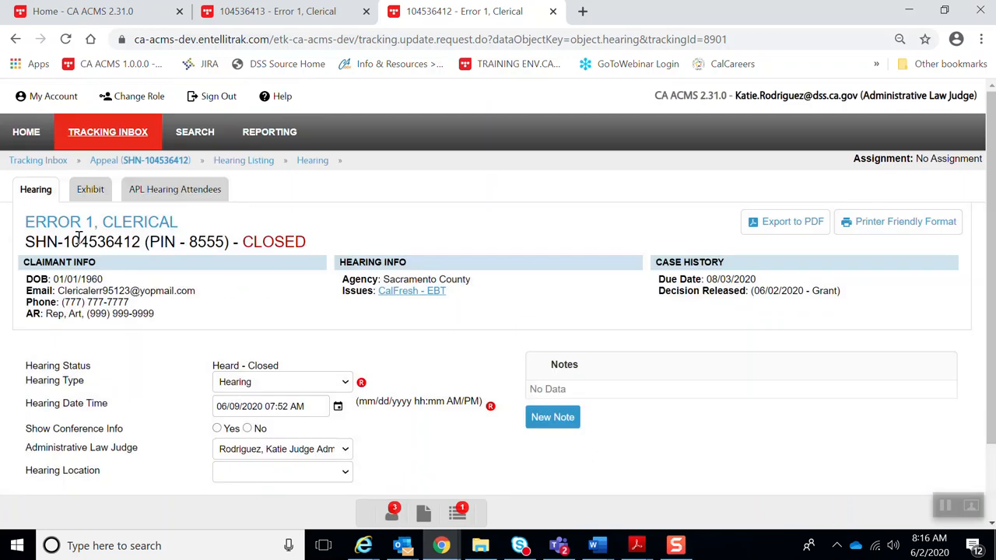
- From the appeal's decisions, start a new Corrected decision with CDSS as authority
click(113, 161)
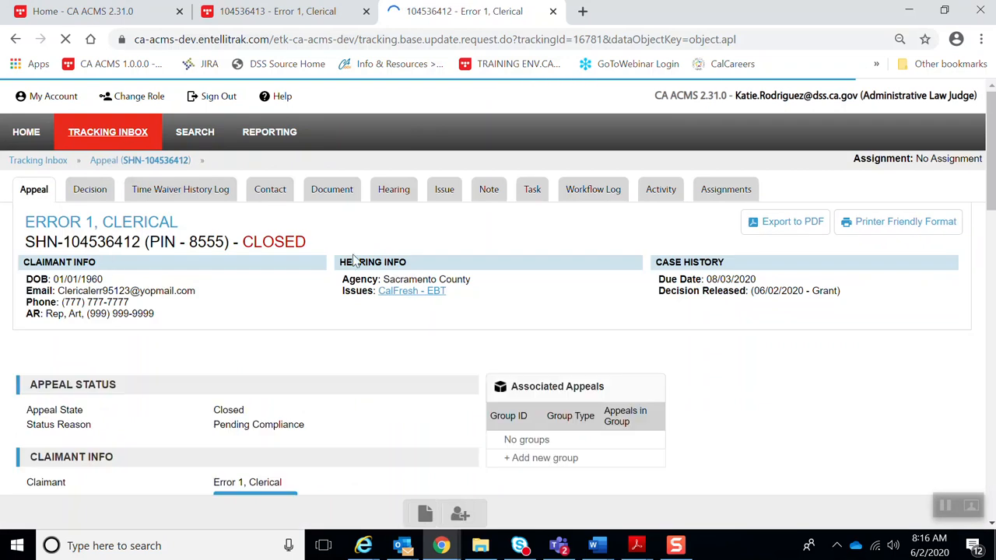
click(96, 195)
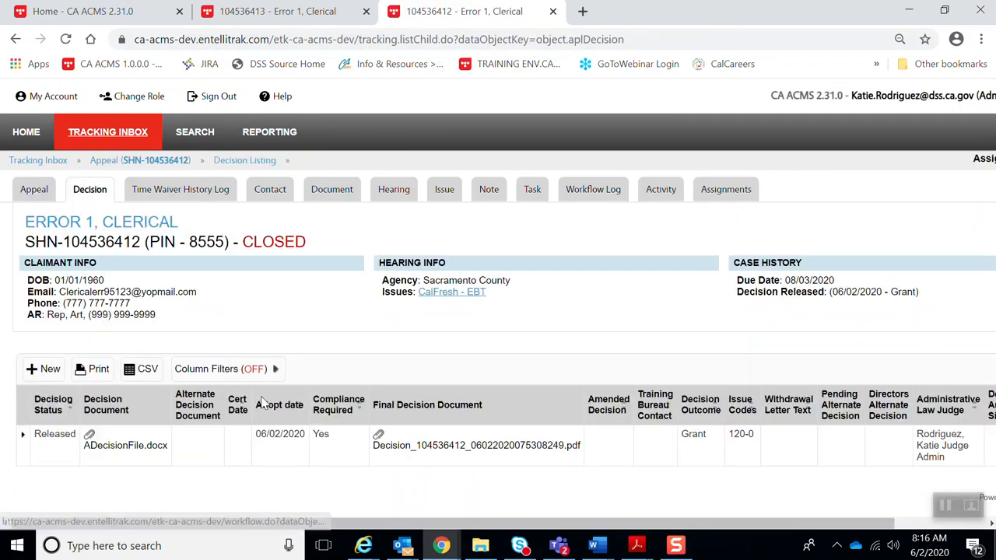
click(43, 369)
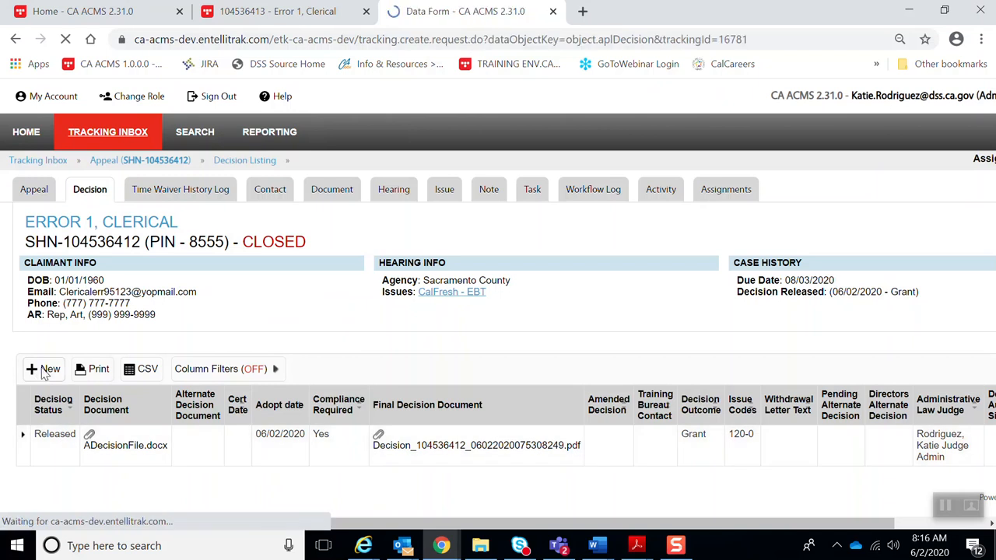
click(299, 227)
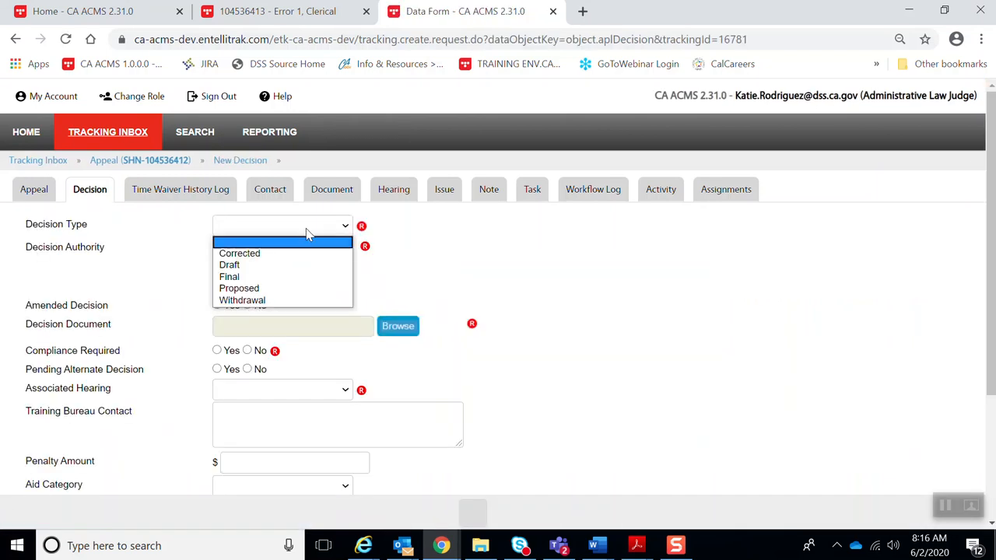
click(294, 255)
click(219, 245)
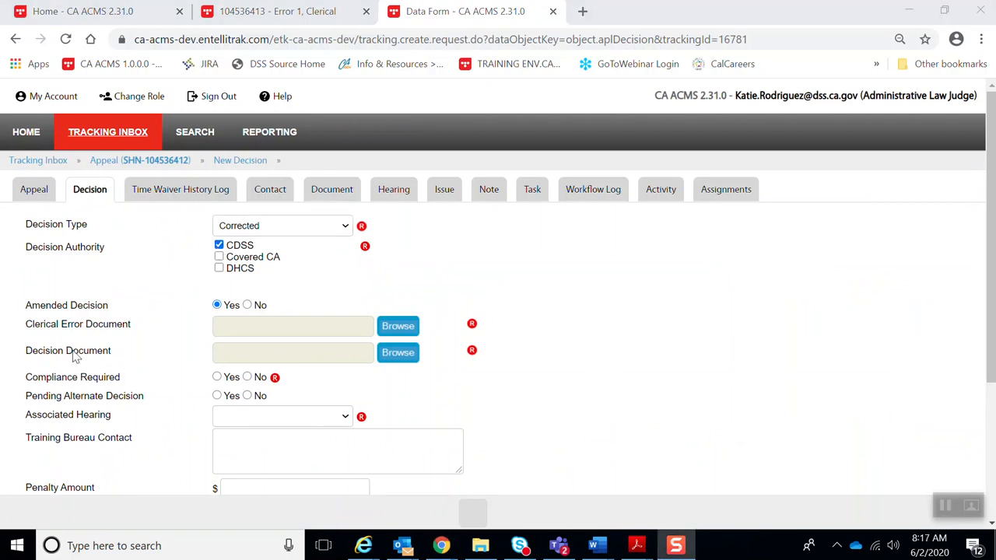
- Attach Clerical Error Letter Sample.docx and Decision Document.docx to the decision
click(395, 333)
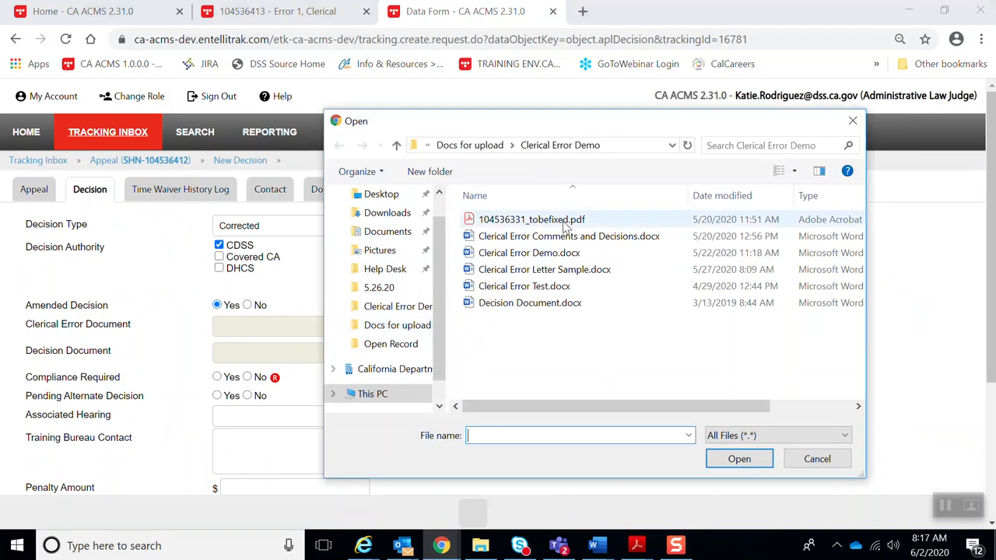
double_click(572, 271)
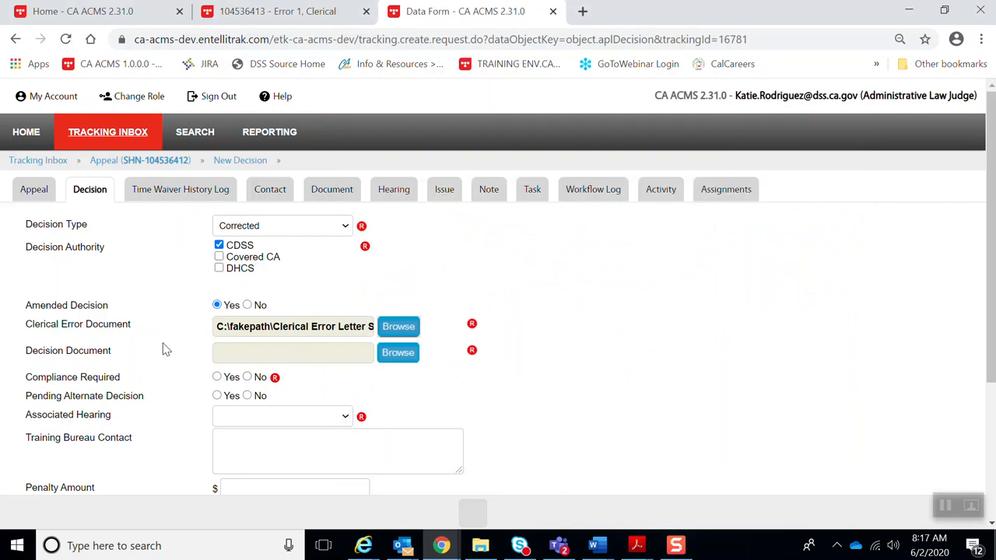
click(388, 356)
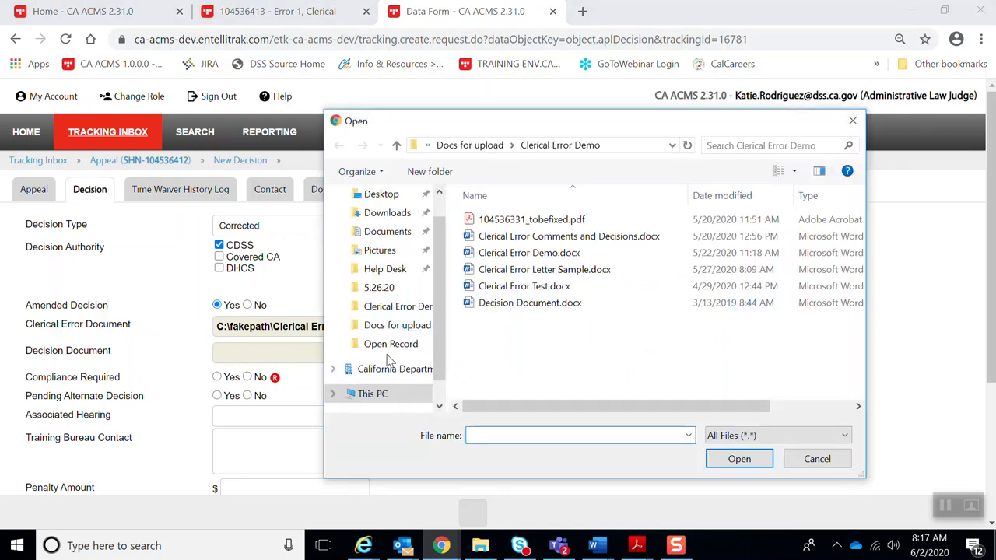
double_click(529, 303)
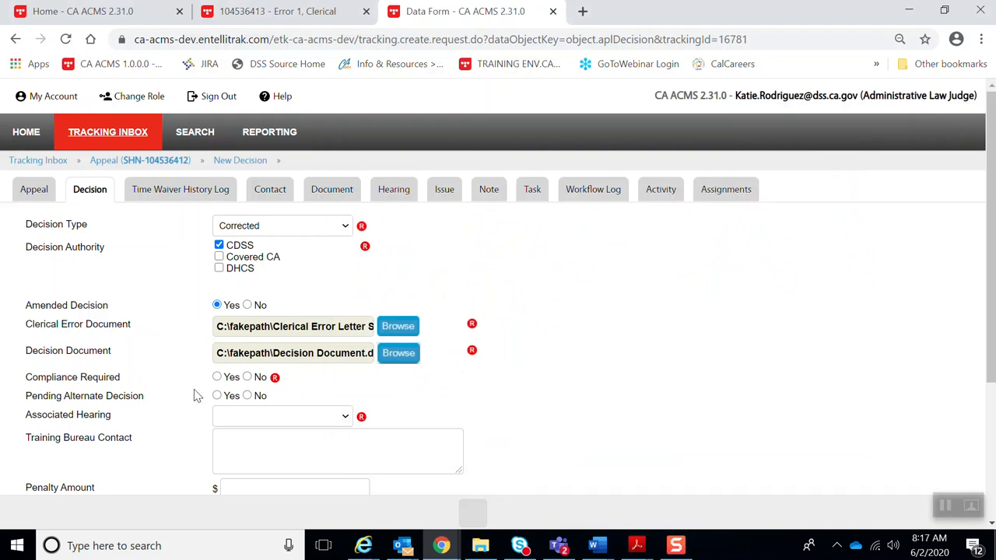
- Set Compliance No, hearing Hearing, outcome Denial, issue code 292-2, and save
click(247, 378)
click(293, 422)
click(292, 451)
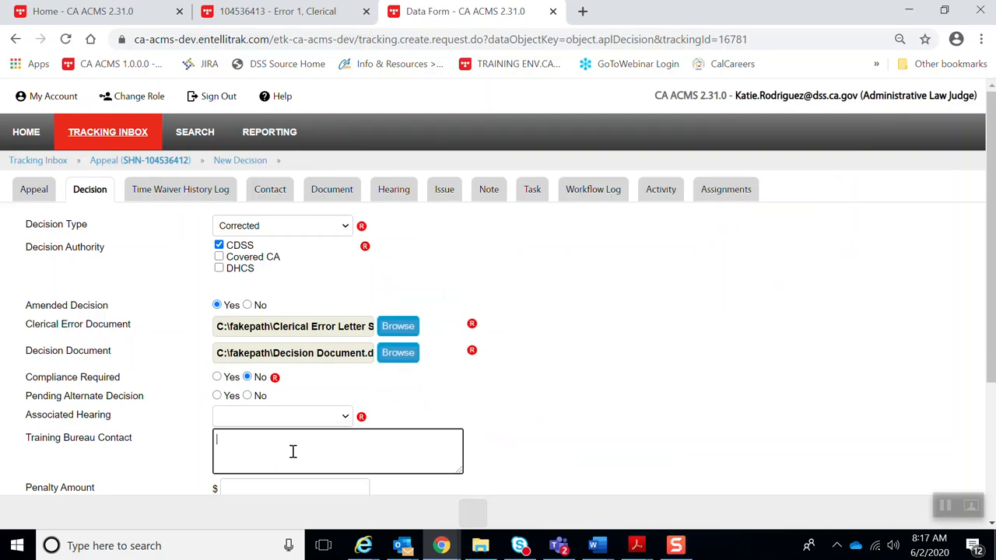
click(343, 418)
click(309, 443)
scroll(487, 427, down, 3)
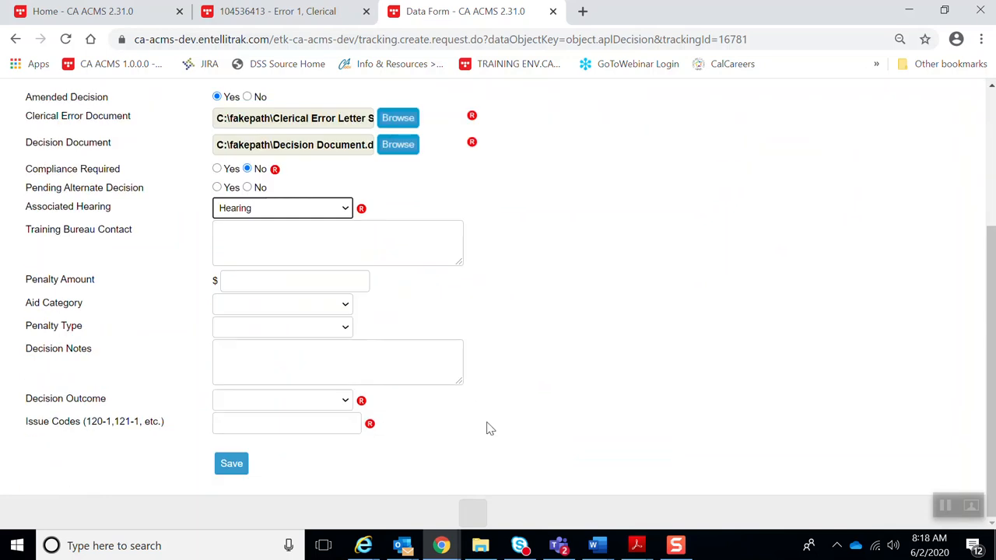
click(342, 400)
click(257, 427)
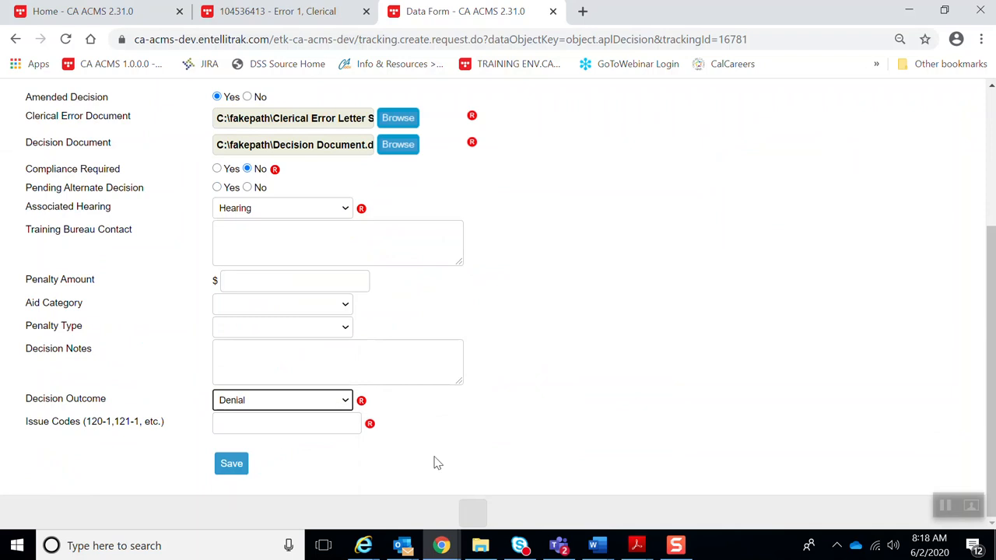
click(253, 425)
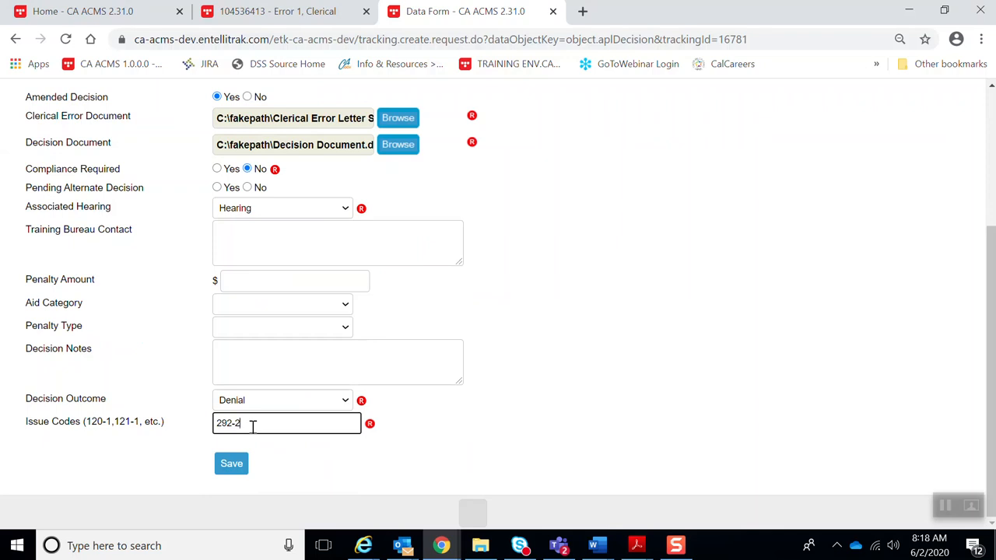
click(231, 464)
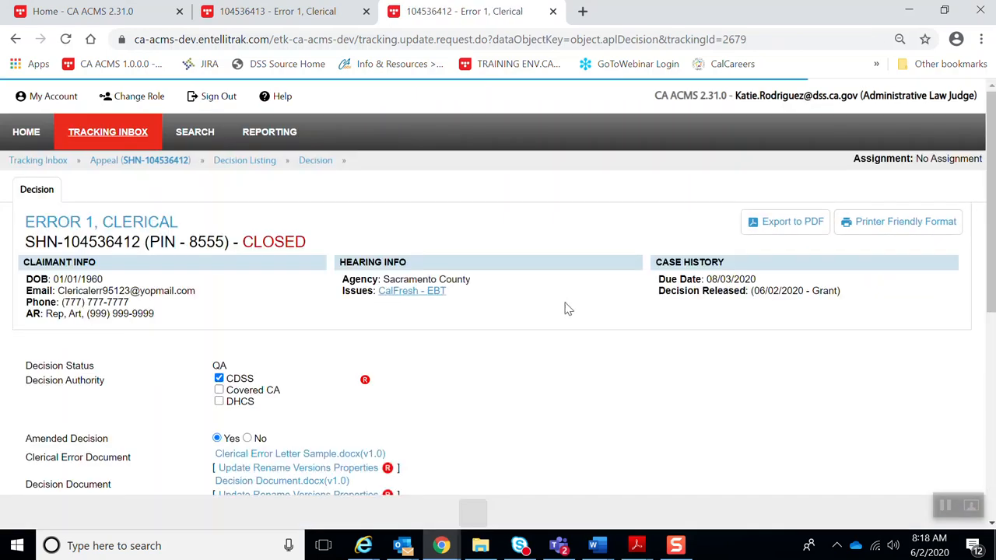
- Set the second appeal's corrected decision action to Released and save
scroll(521, 368, down, 5)
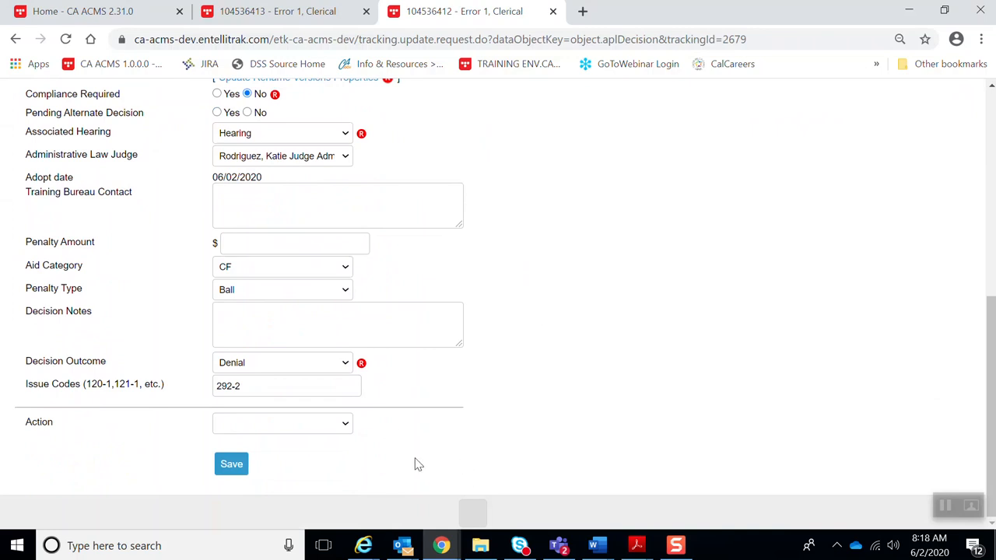
click(346, 424)
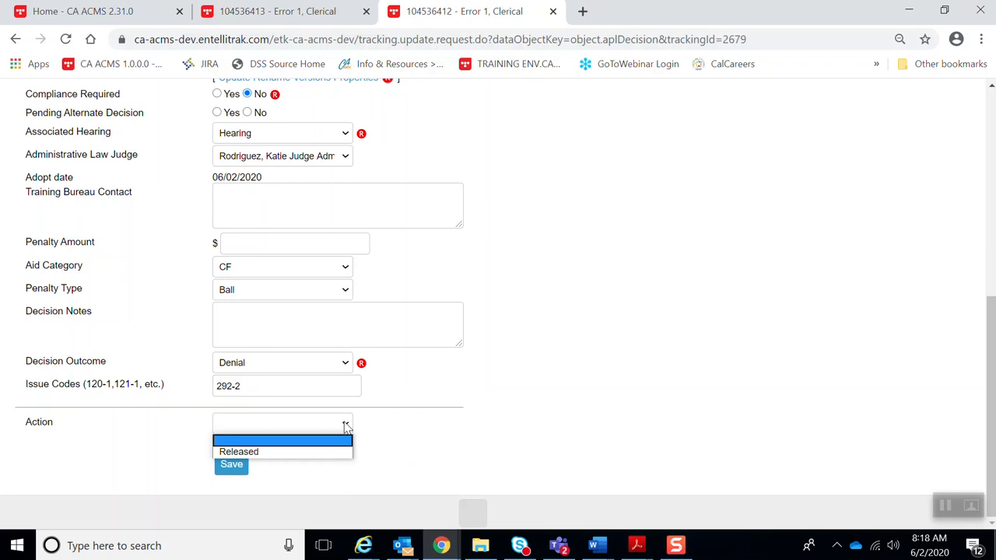
click(329, 452)
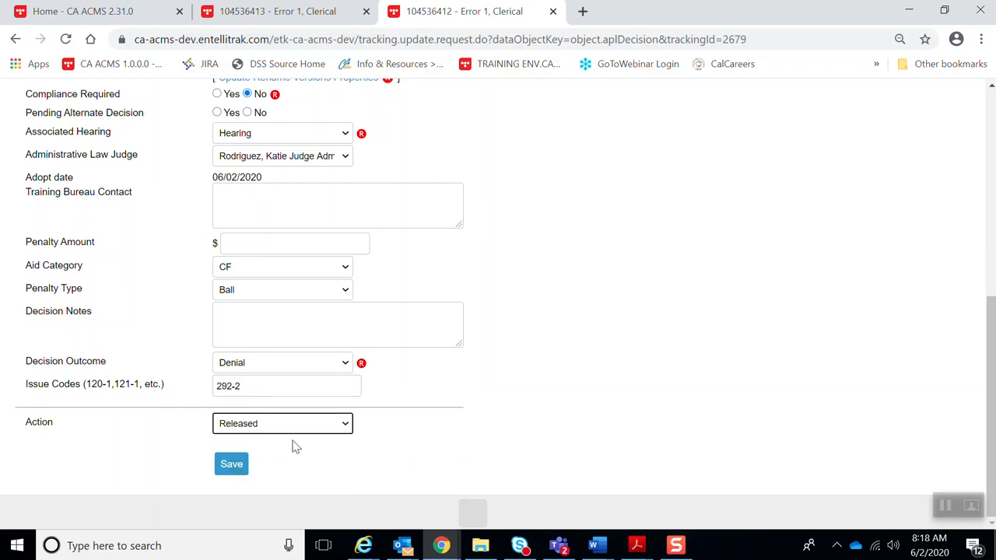
click(231, 471)
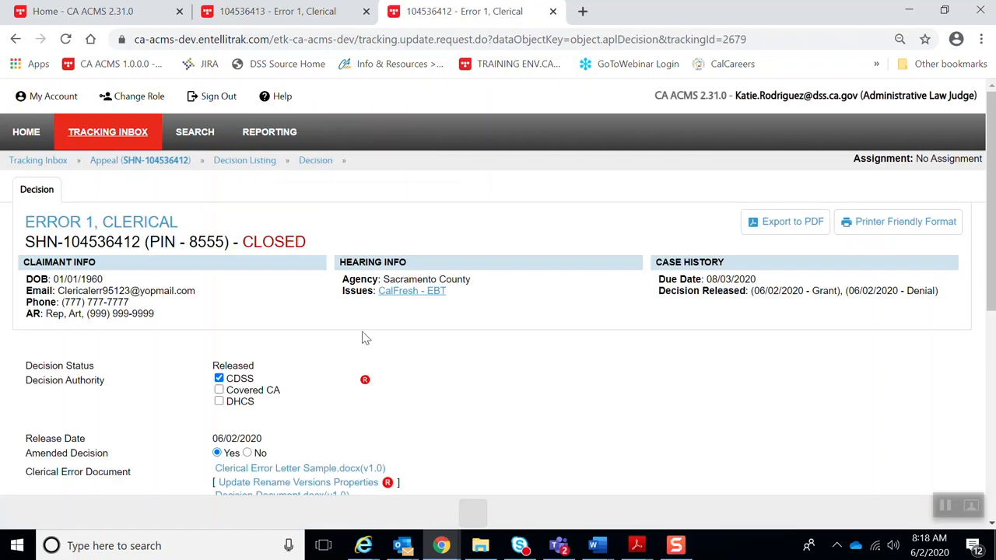
- From the appeal's Document listing, download the 08:18 AM Corrected Decision PDF and open it
click(138, 163)
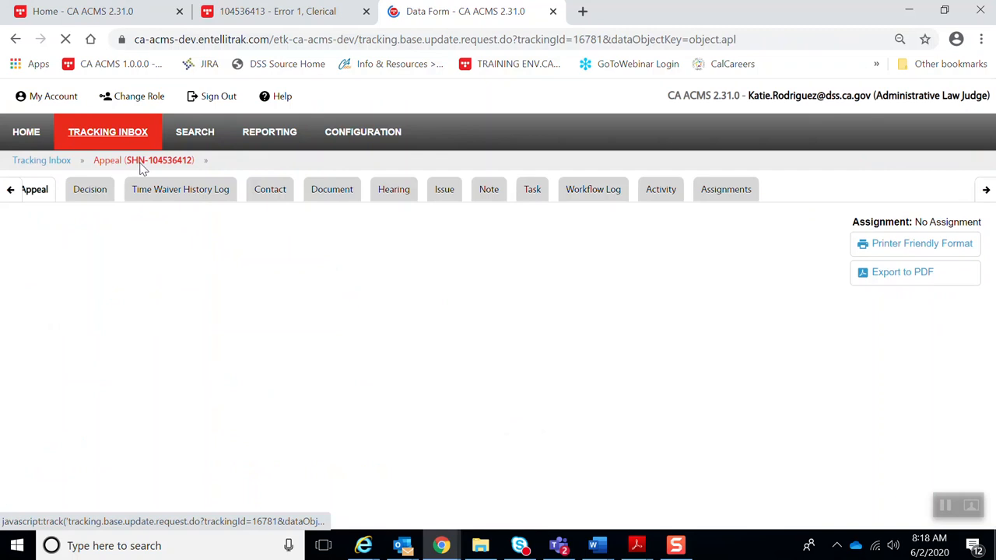
click(340, 194)
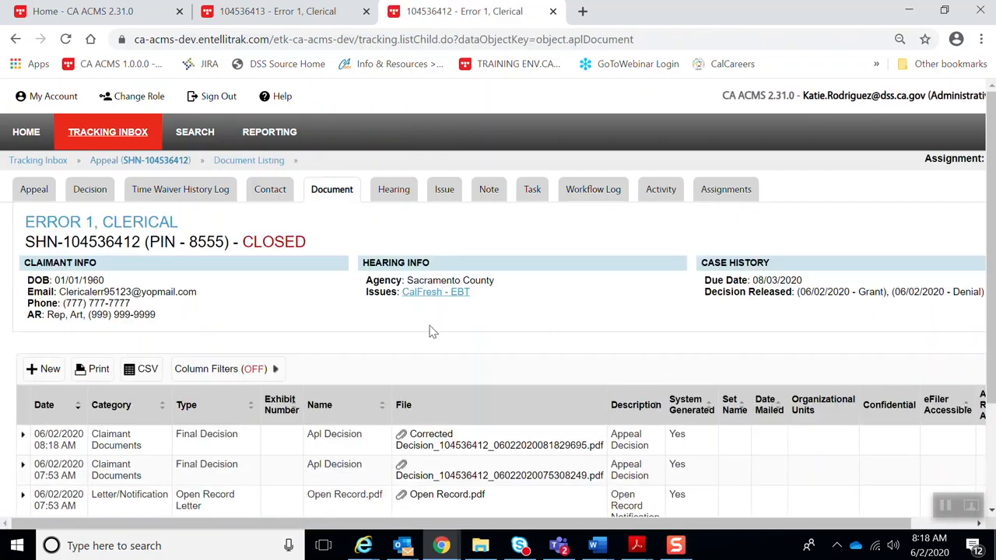
scroll(514, 344, down, 1)
scroll(513, 345, down, 2)
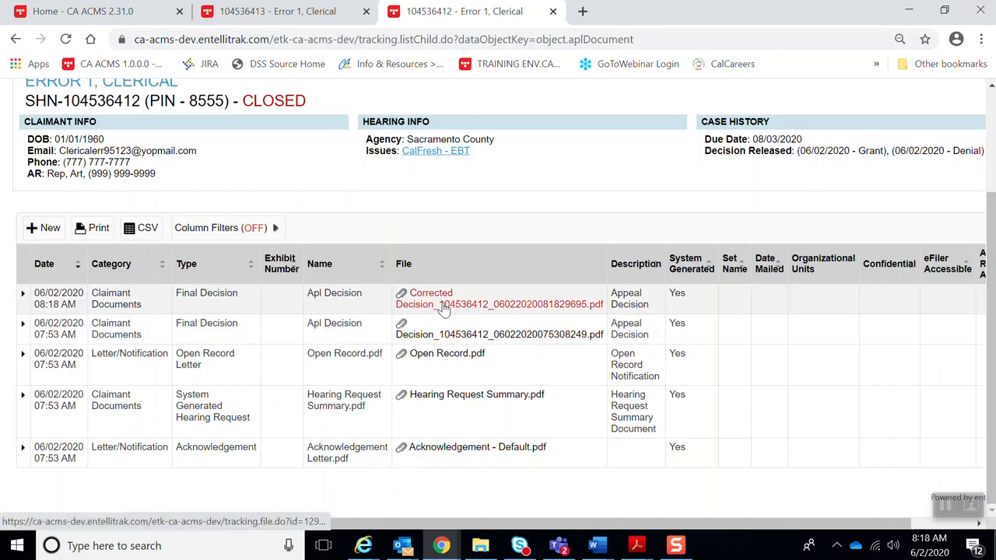
click(443, 305)
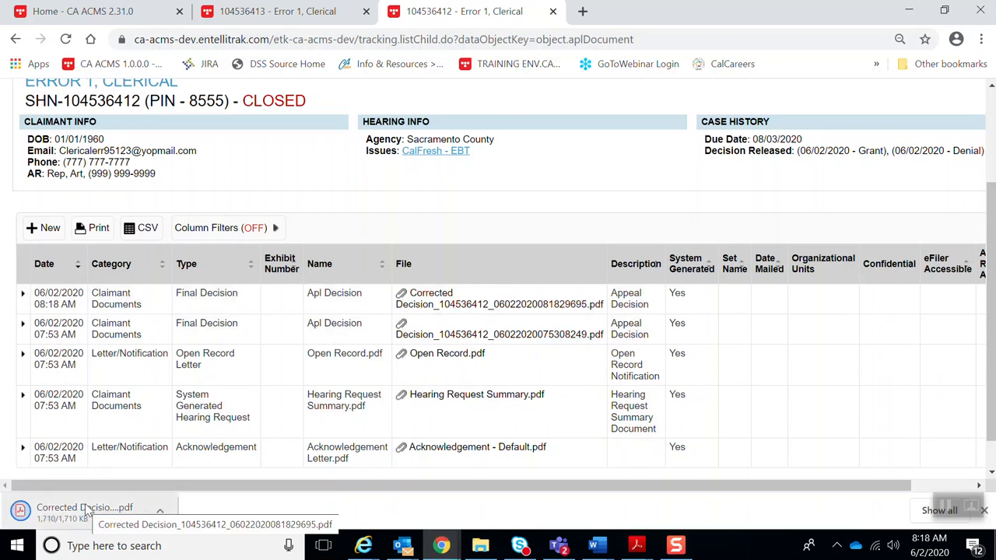
click(84, 507)
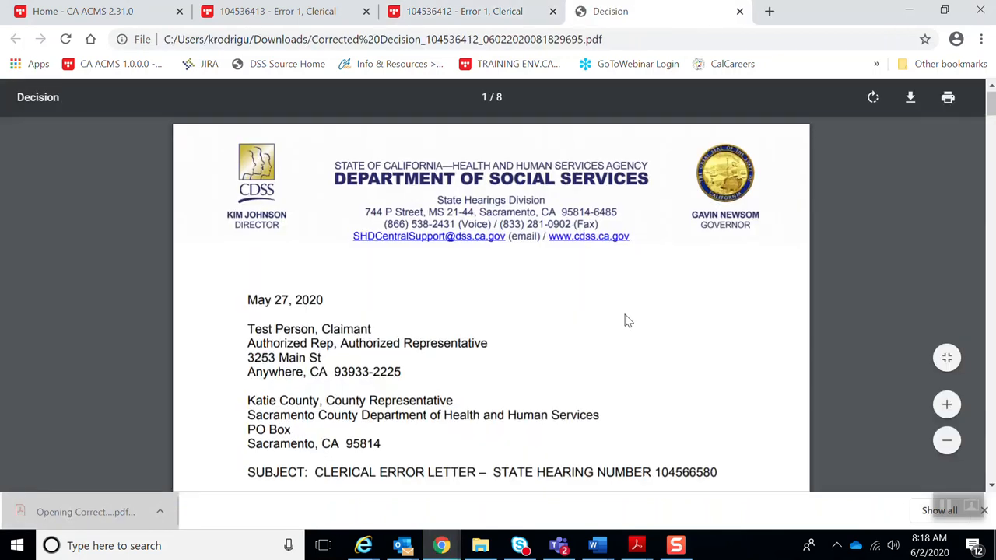
- Confirm the cover page's Hearing Information lists the Hearing Rep and Authorized Rep attendees
scroll(626, 307, down, 5)
scroll(626, 305, down, 10)
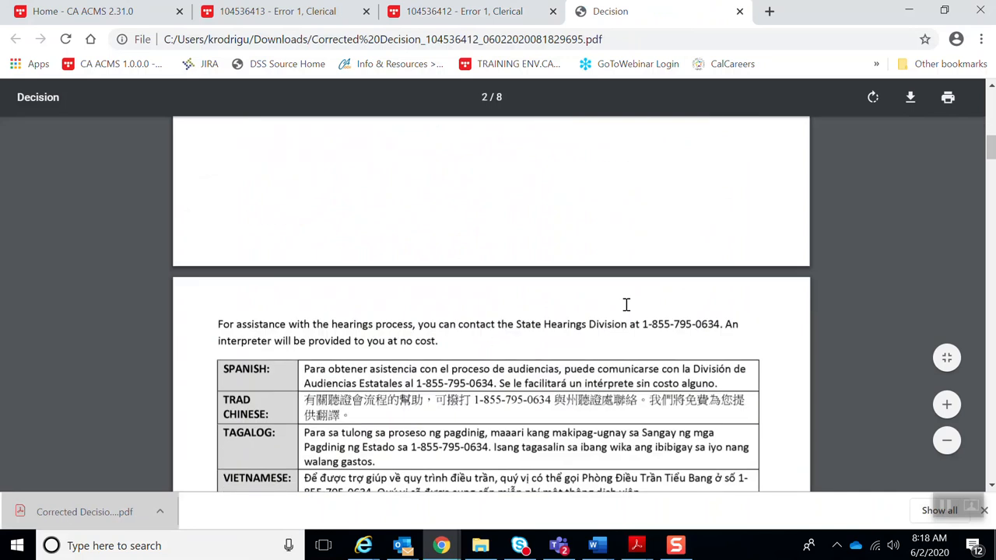
scroll(625, 308, down, 8)
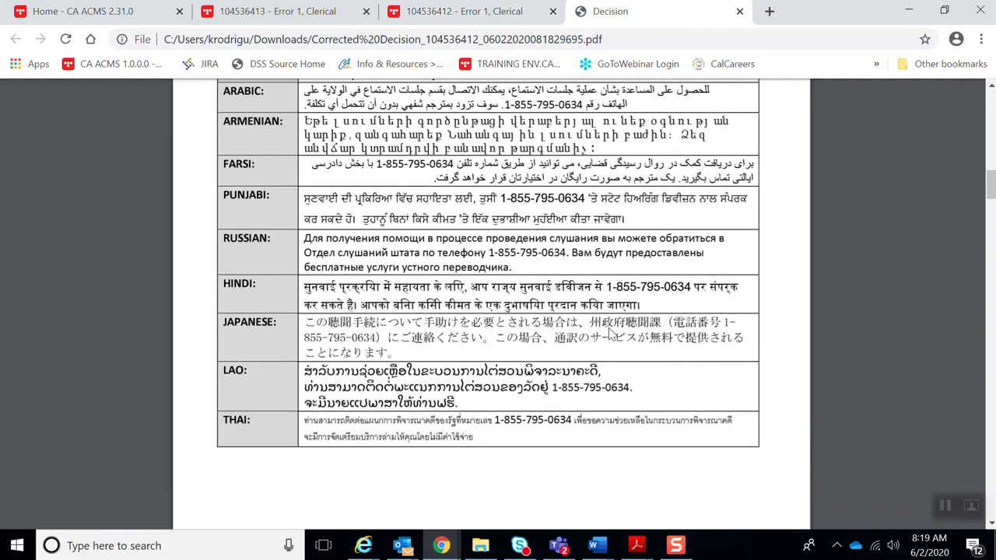
scroll(609, 335, down, 10)
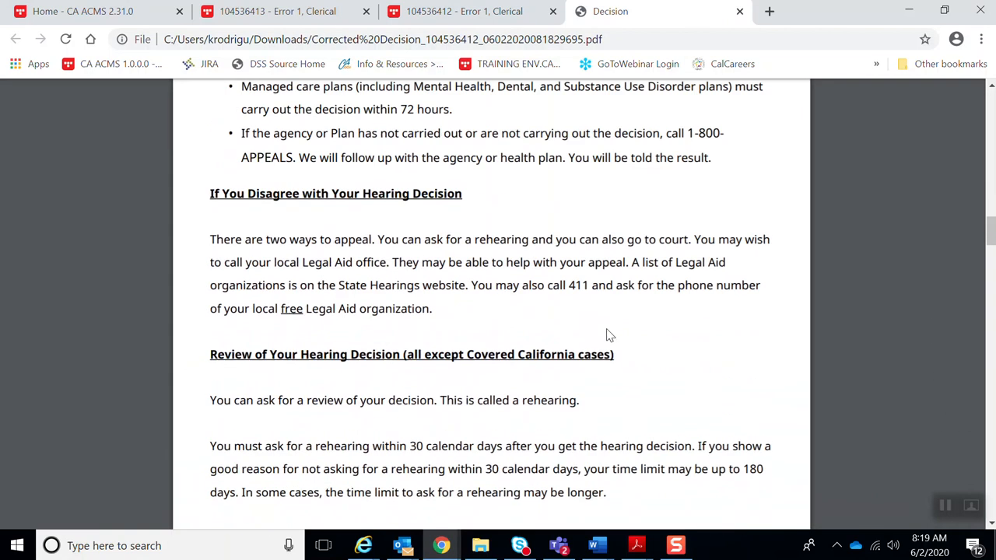
scroll(609, 336, down, 10)
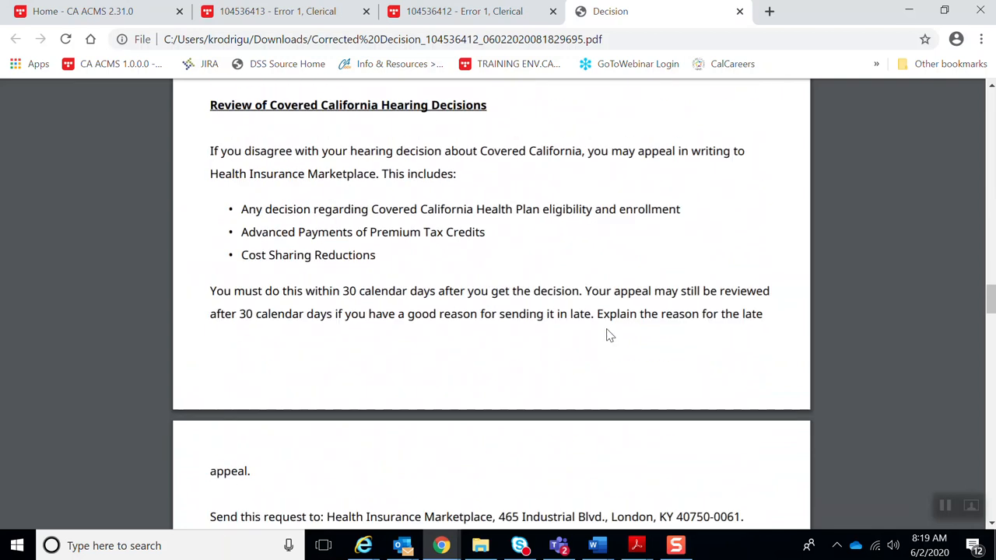
scroll(609, 335, down, 5)
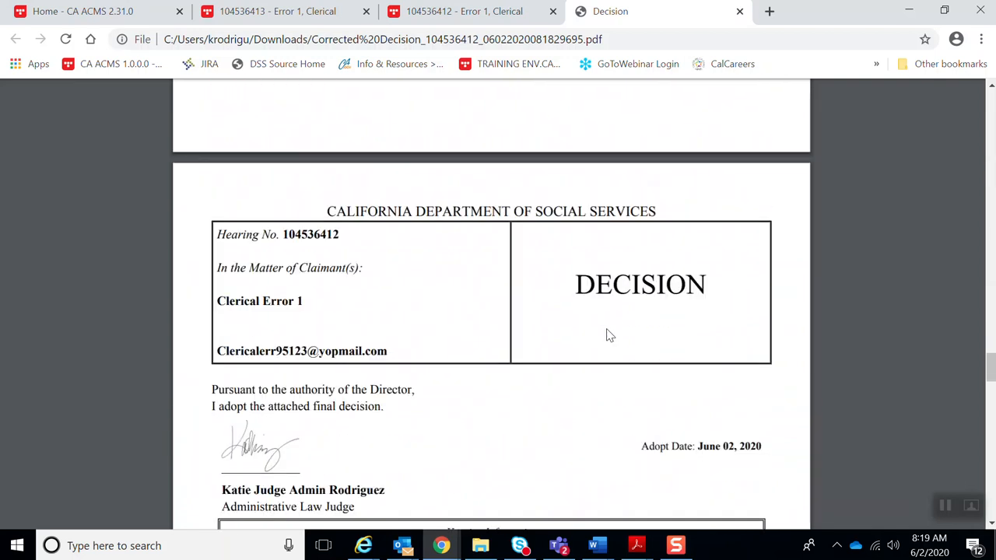
scroll(609, 335, down, 2)
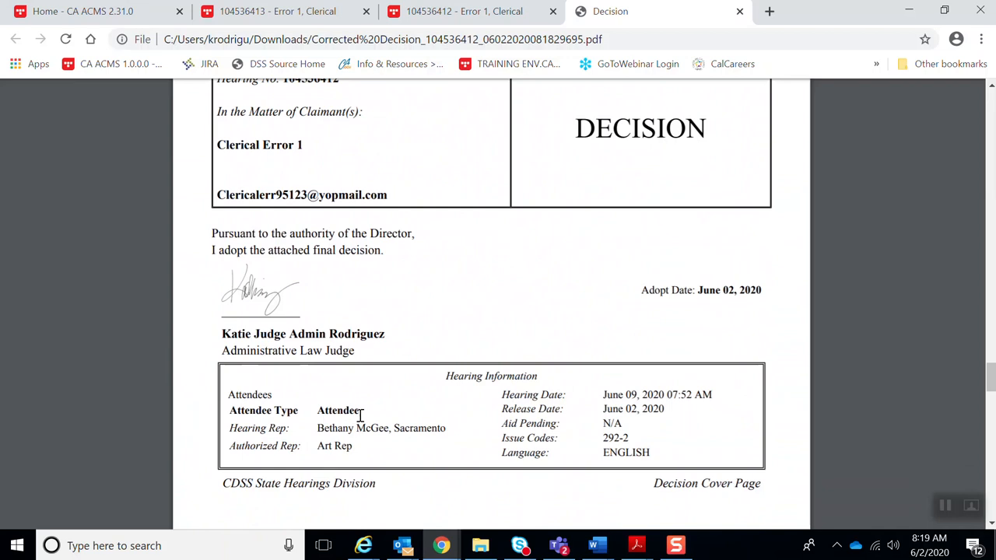
drag(316, 429, 424, 432)
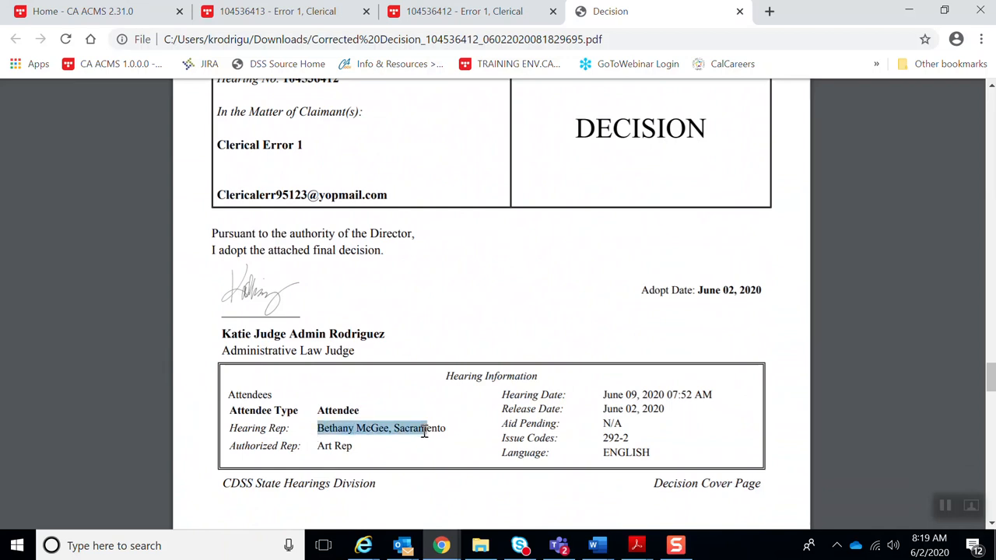
drag(320, 445, 392, 443)
click(390, 447)
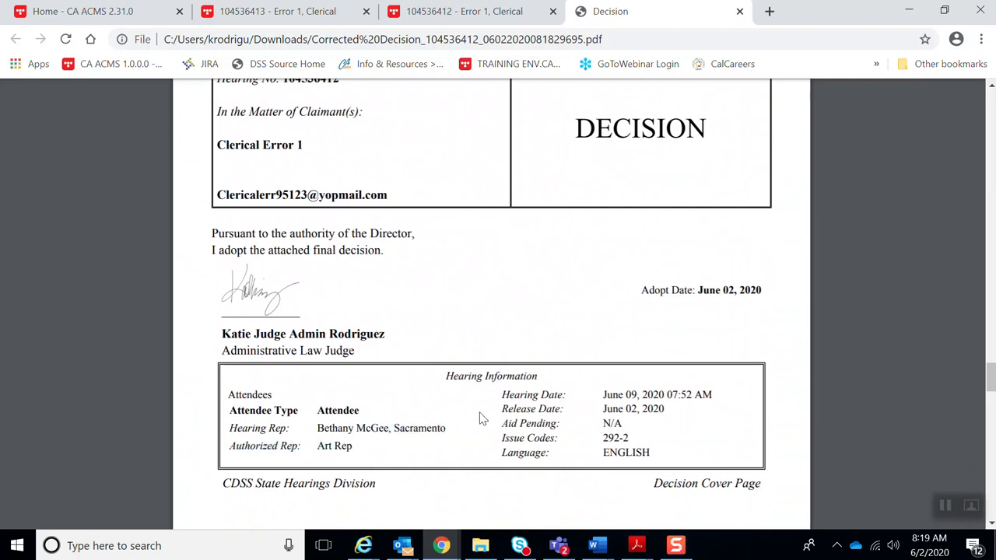
scroll(480, 418, down, 10)
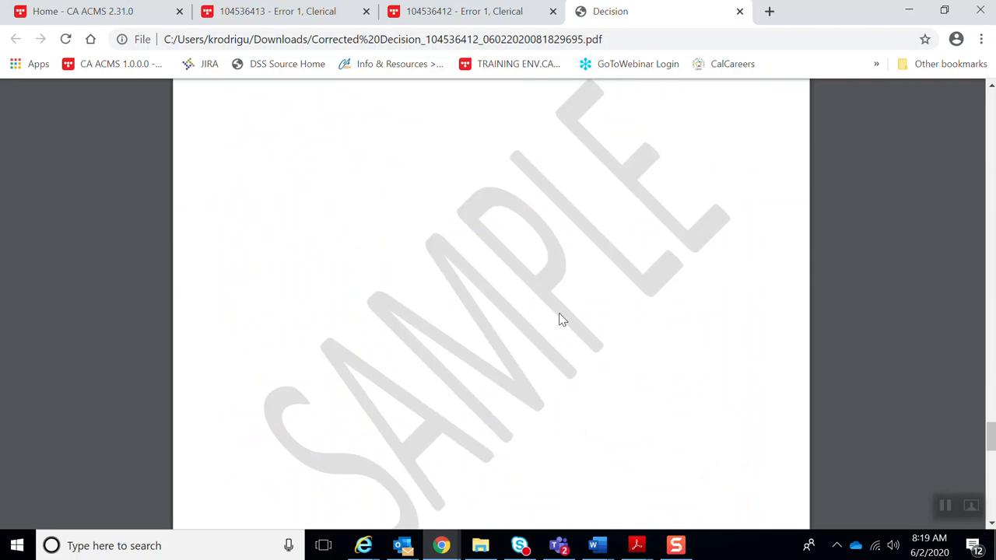
scroll(580, 355, down, 5)
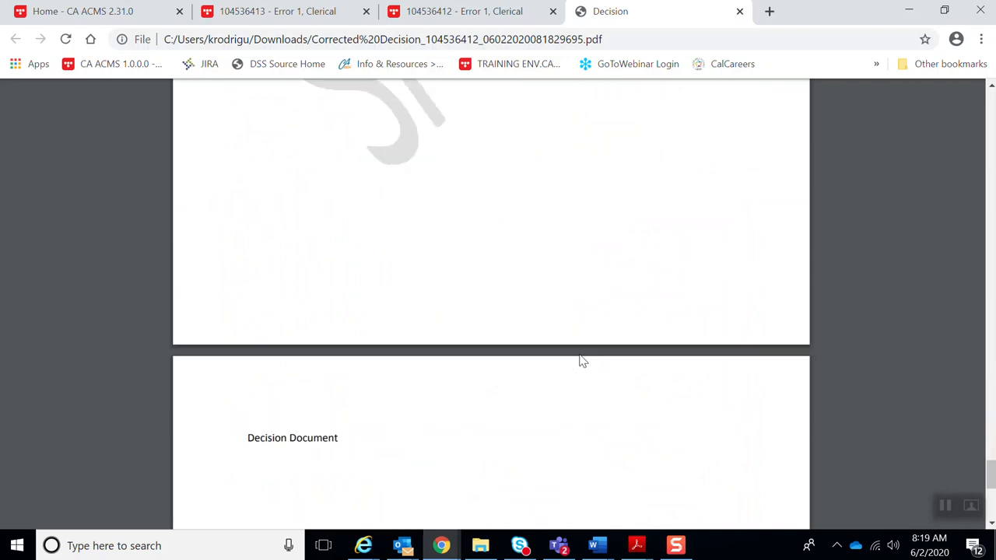